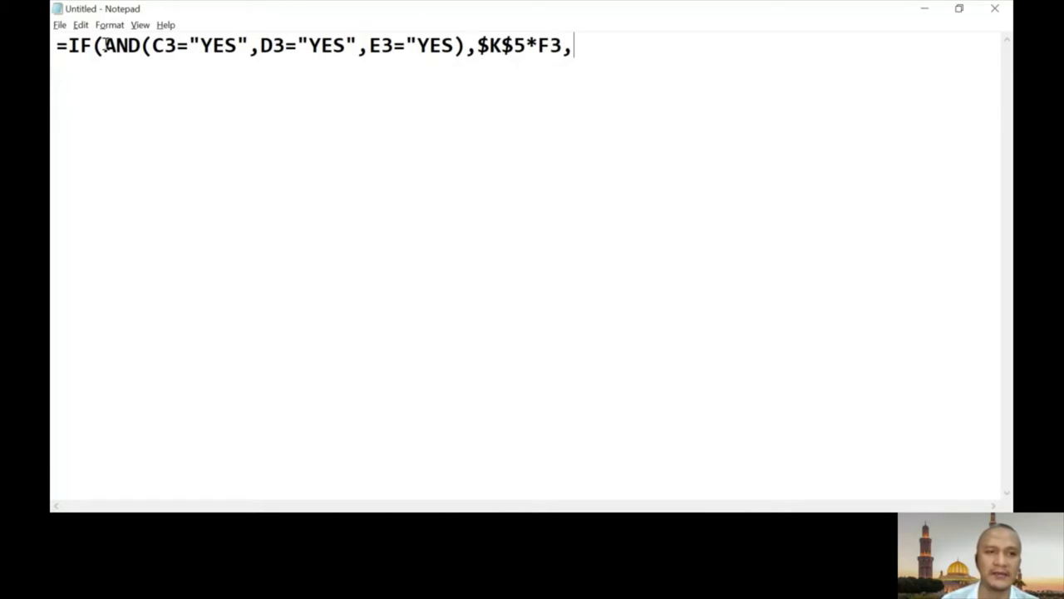
Add the missing closing quotation mark after the E3 condition's YES in the formula draft.
drag(105, 44, 461, 94)
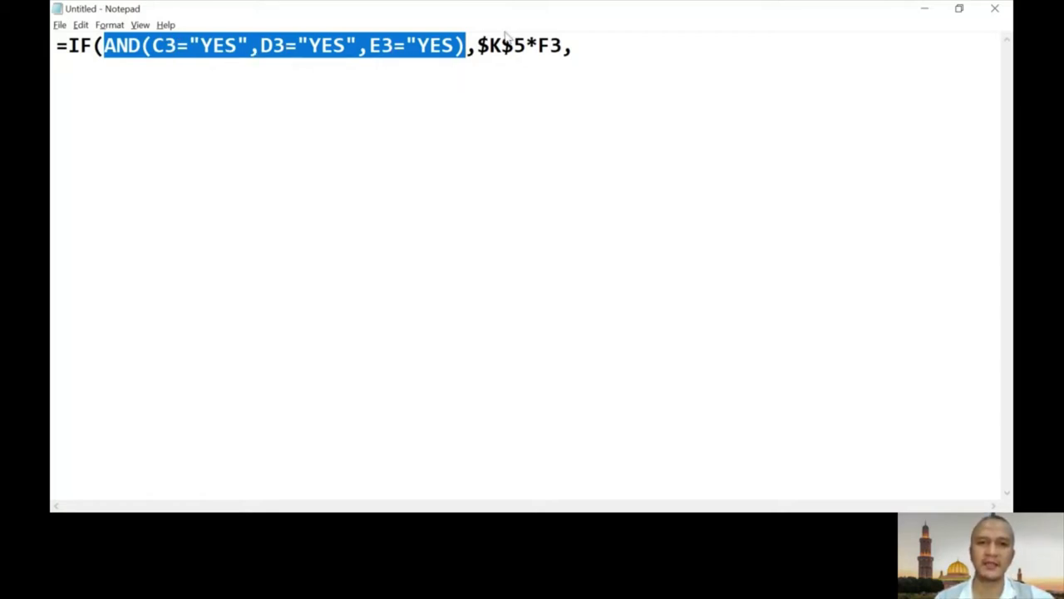
click(456, 43)
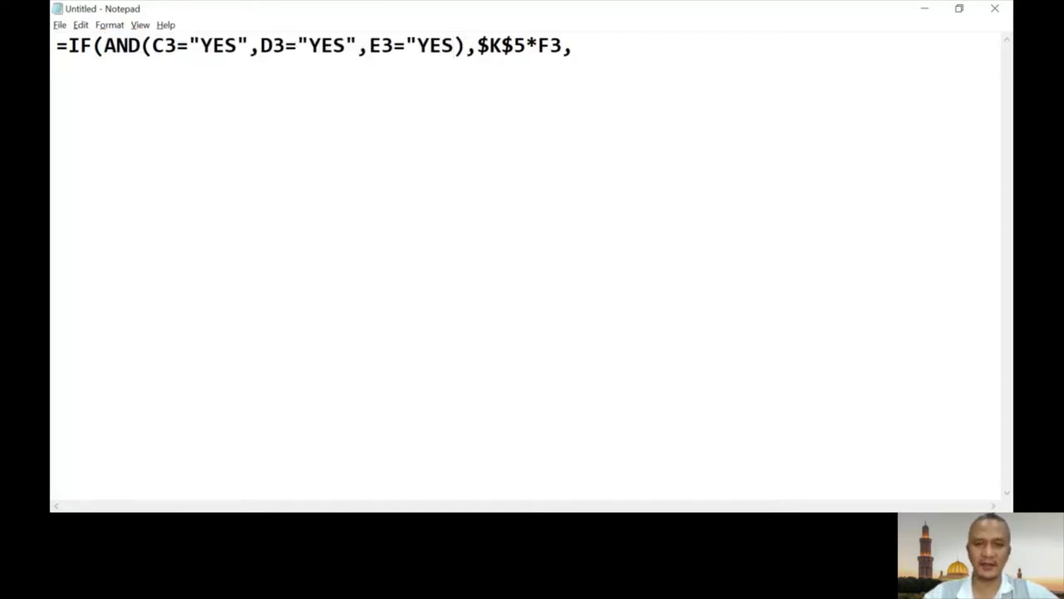
text(")
drag(457, 43, 462, 43)
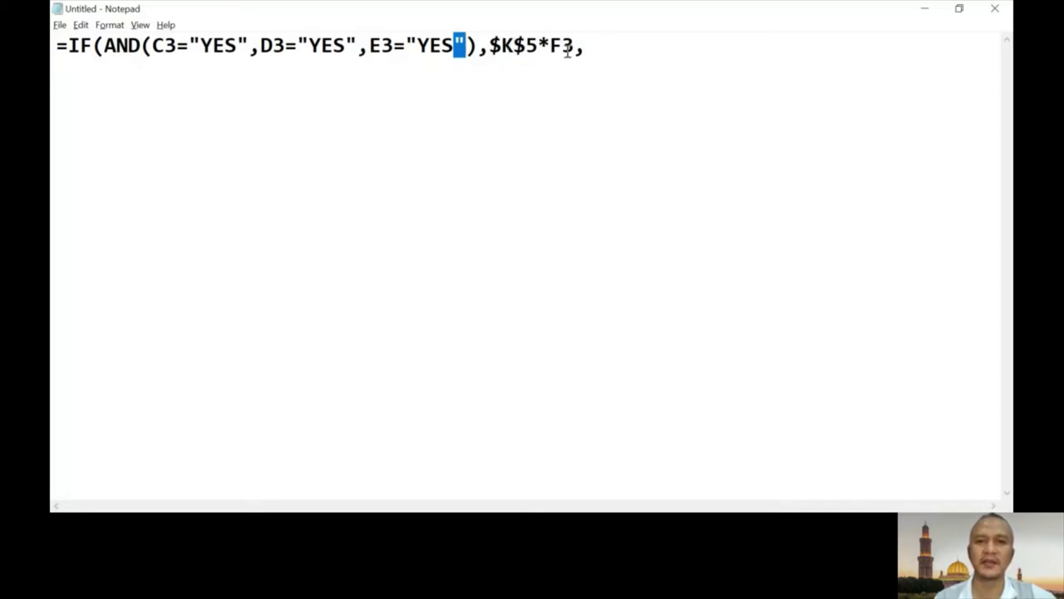
click(598, 45)
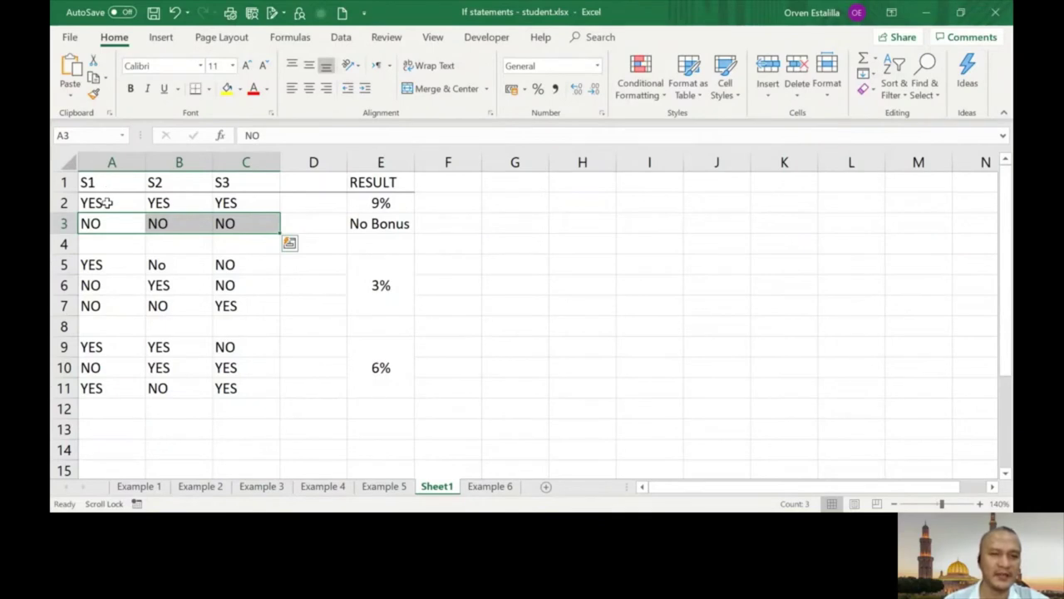
Switch to the Excel workbook and shade the "Attended 3 seminars" criteria row on the Example 5 sheet light blue.
drag(107, 203, 231, 208)
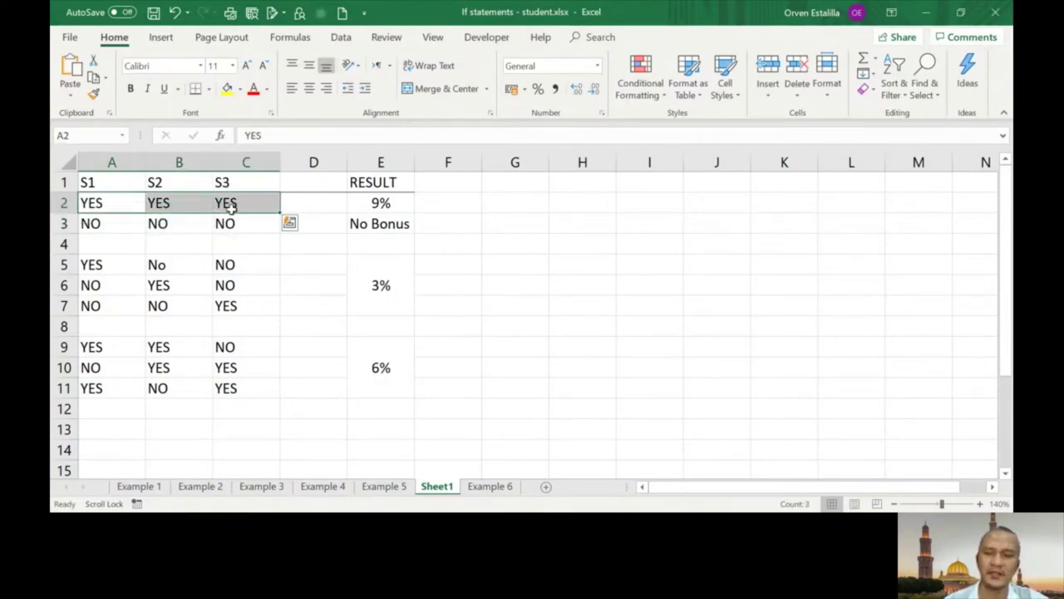
click(386, 488)
drag(811, 247, 923, 252)
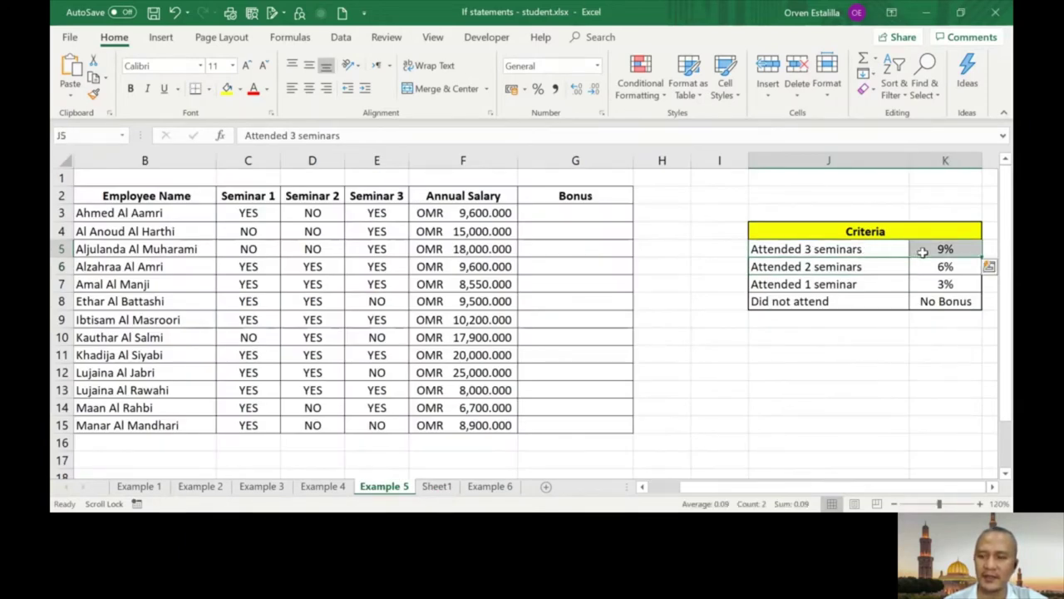
click(240, 89)
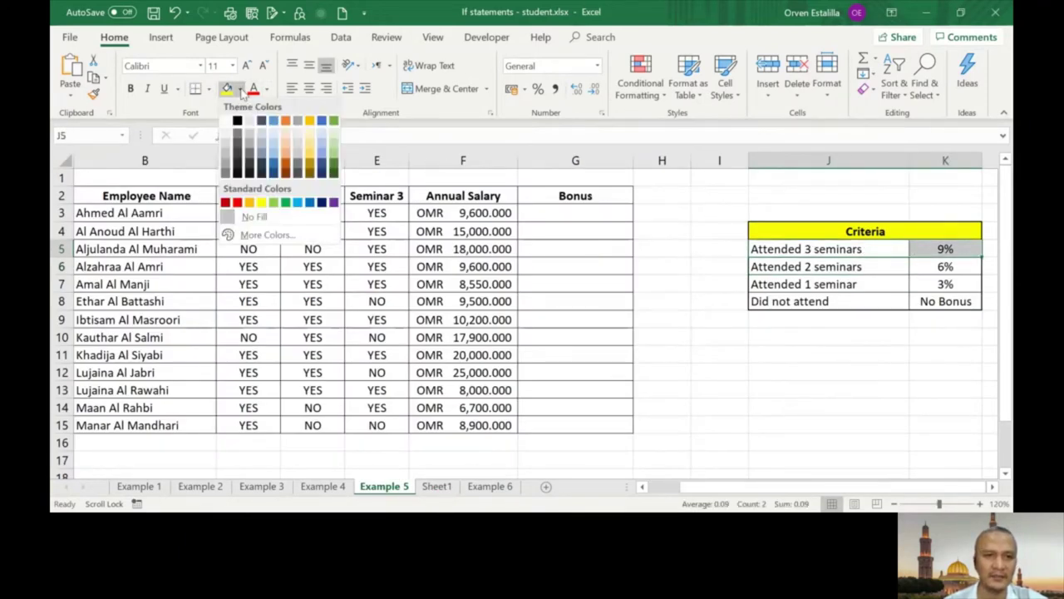
click(273, 133)
click(855, 268)
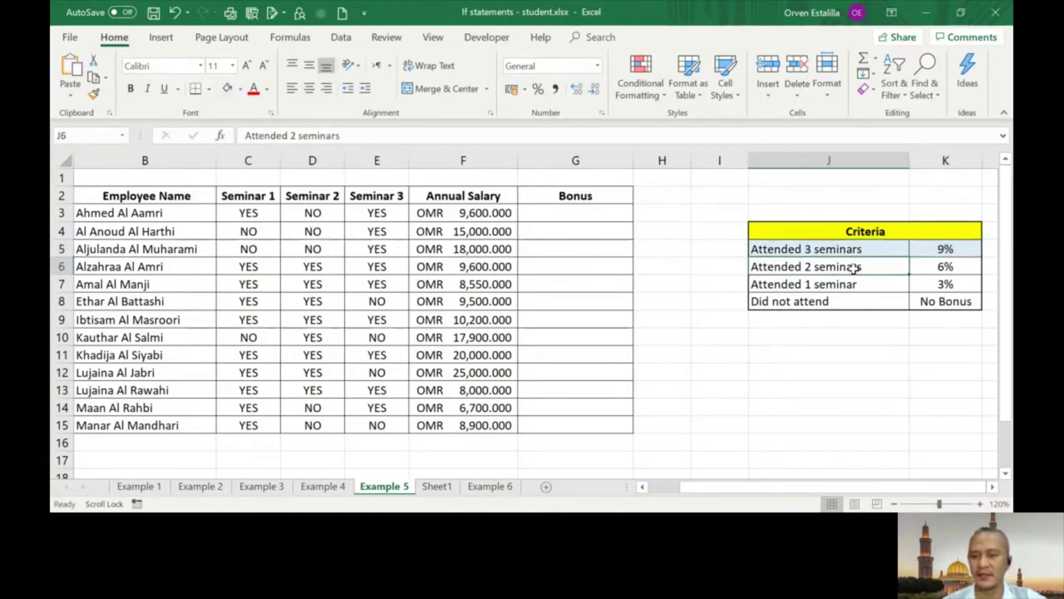
Examine the criteria for three seminars and no attendance, along with the all-NO combination on Sheet1.
drag(856, 250, 927, 248)
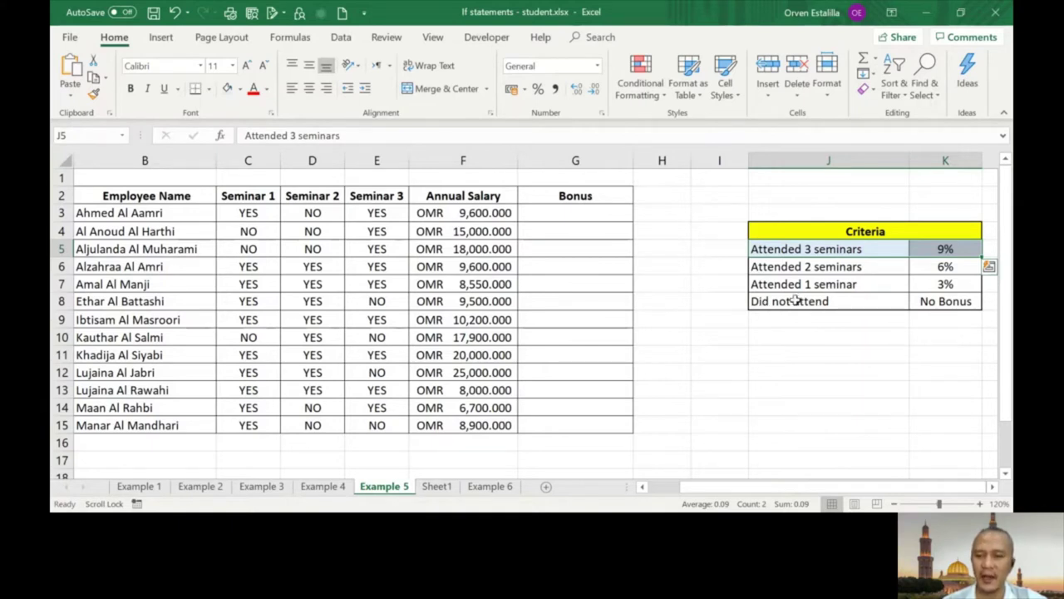
drag(786, 301, 914, 302)
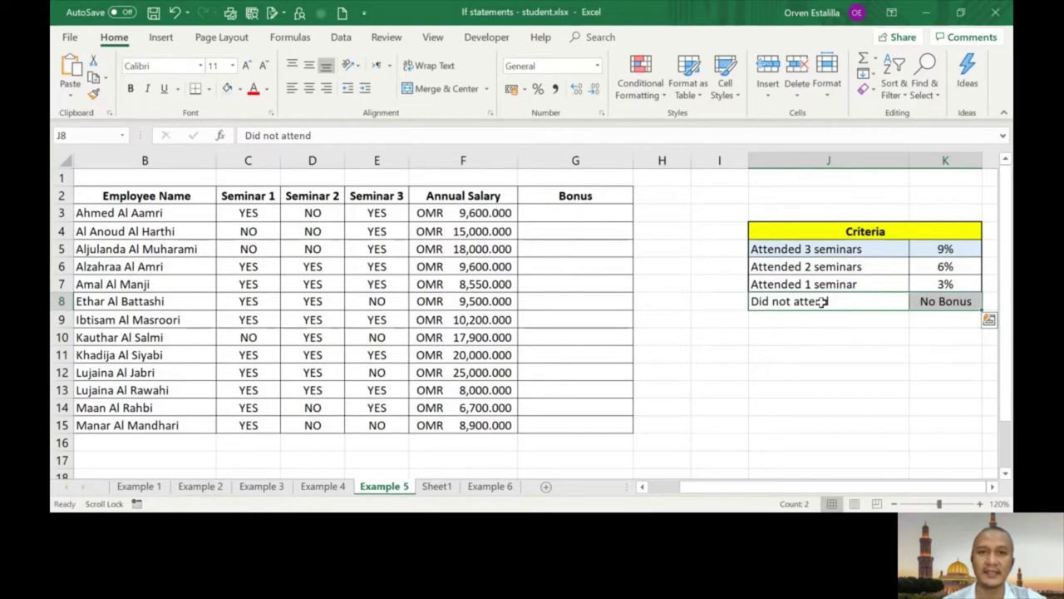
click(439, 494)
drag(116, 223, 233, 225)
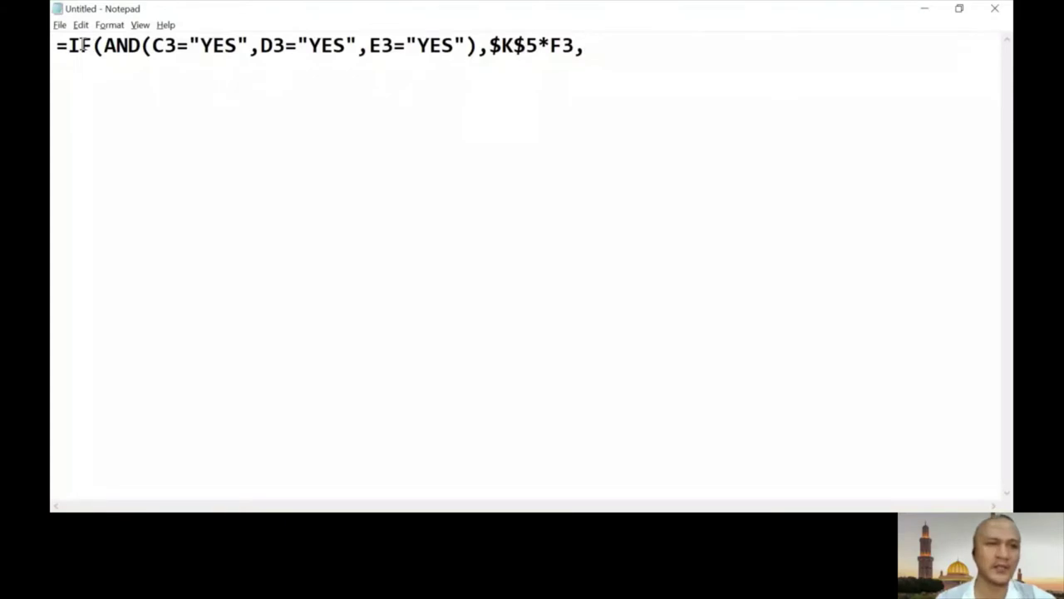
In Notepad, copy IF(AND(C3="YES",D3="YES",E3="YES") and paste it at the end of the formula.
drag(72, 46, 476, 43)
key(ctrl+c)
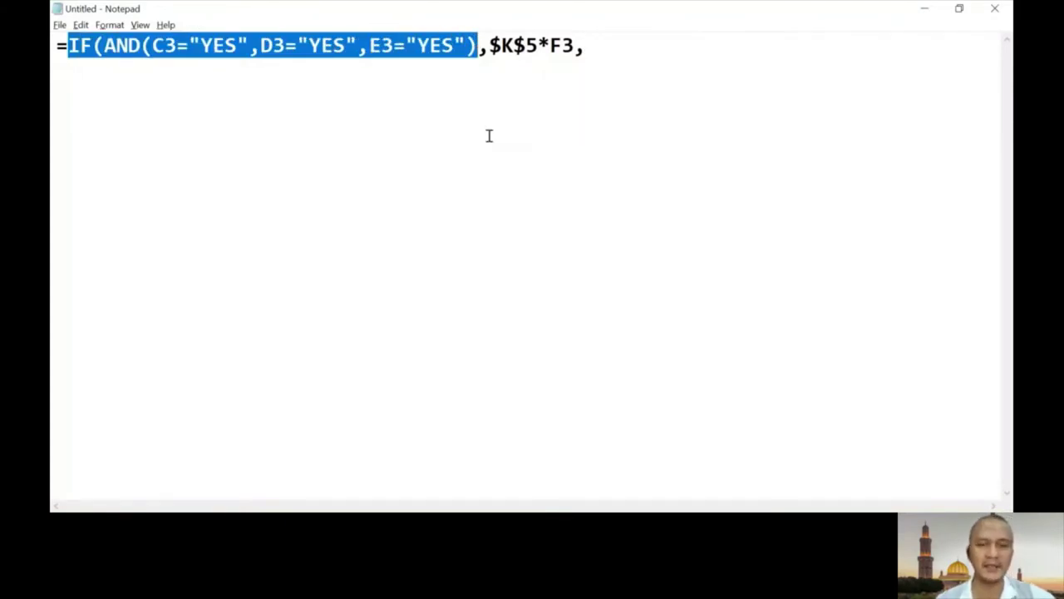
click(618, 39)
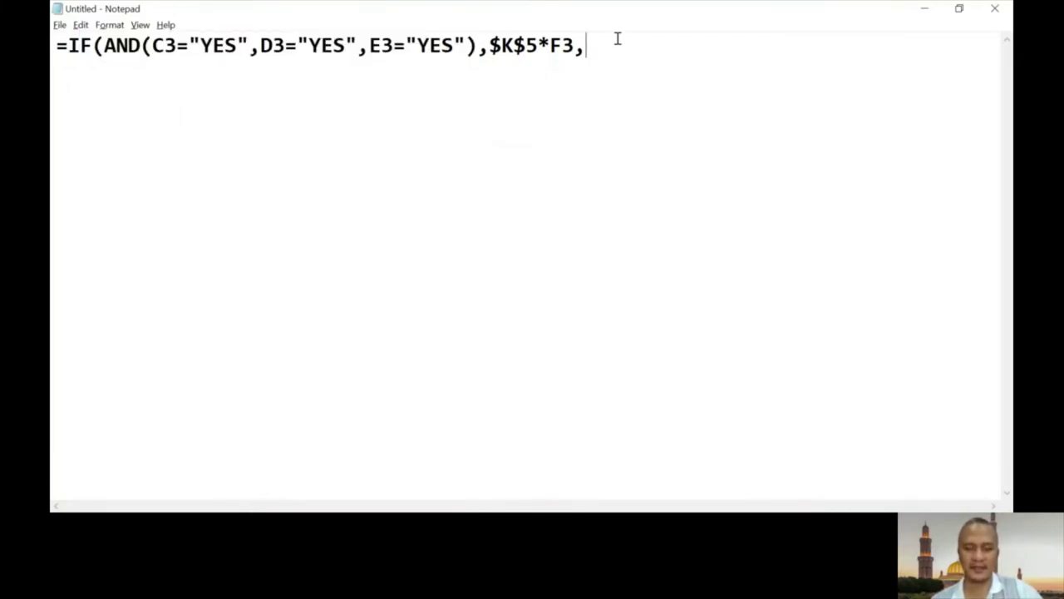
key(ctrl+v)
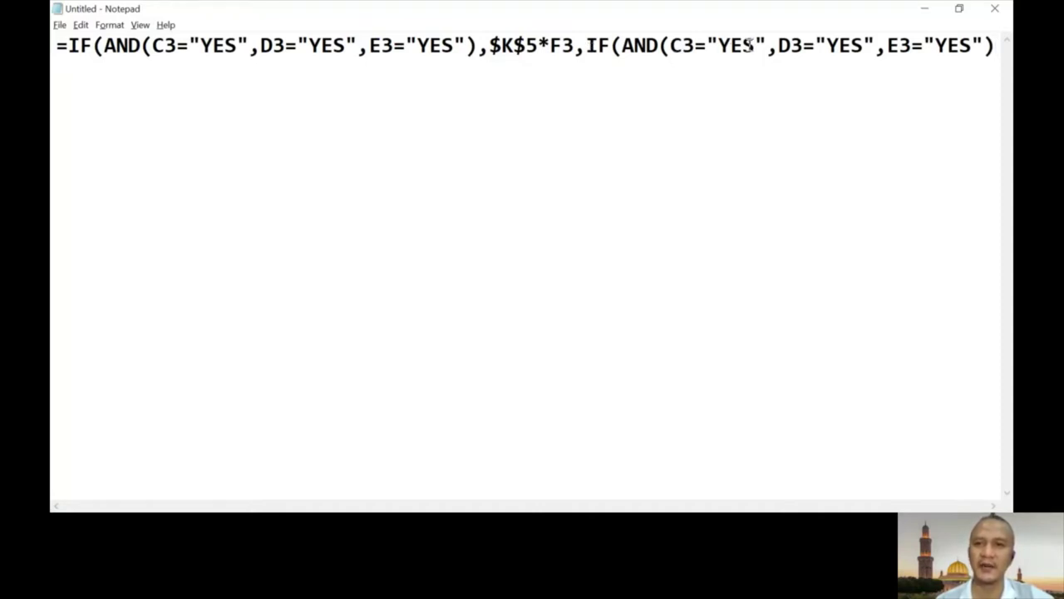
Change the C3 condition in the second IF to "NO".
key(BackSpace)
key(BackSpace)
key(BackSpace)
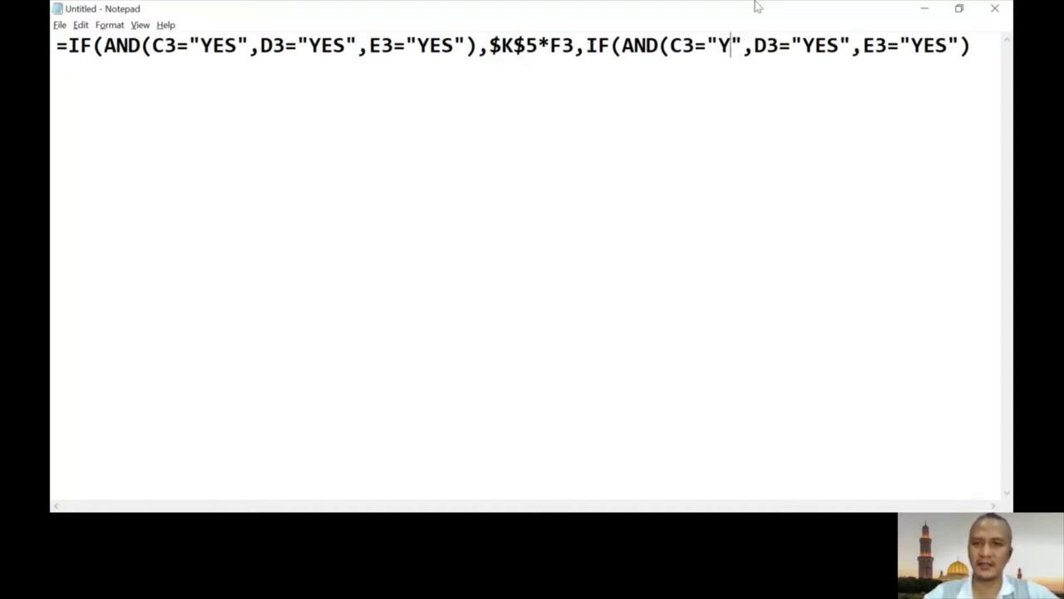
text(no)
key(BackSpace)
key(BackSpace)
text(no)
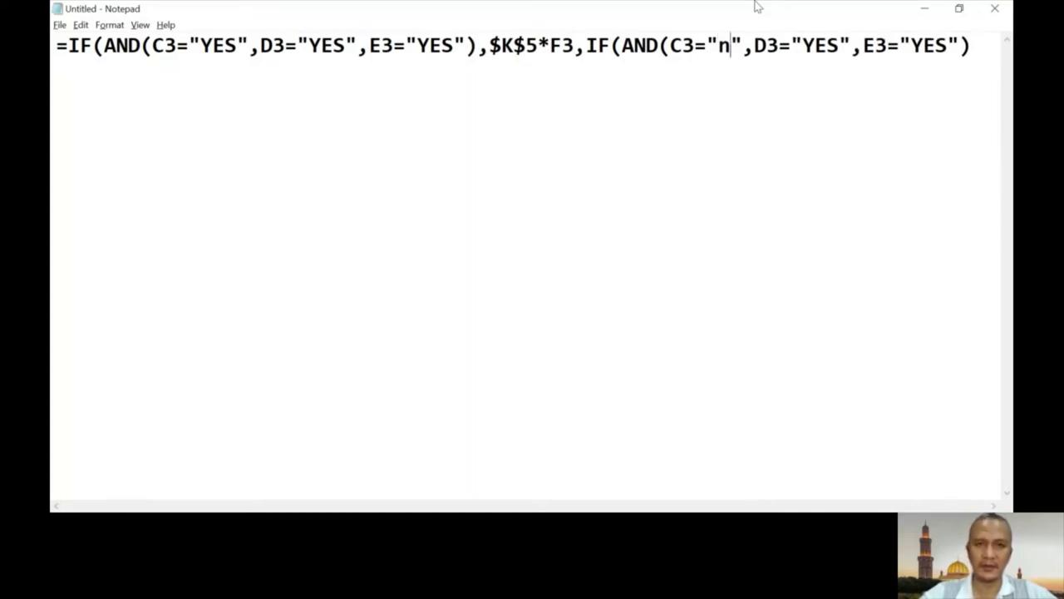
key(BackSpace)
key(BackSpace)
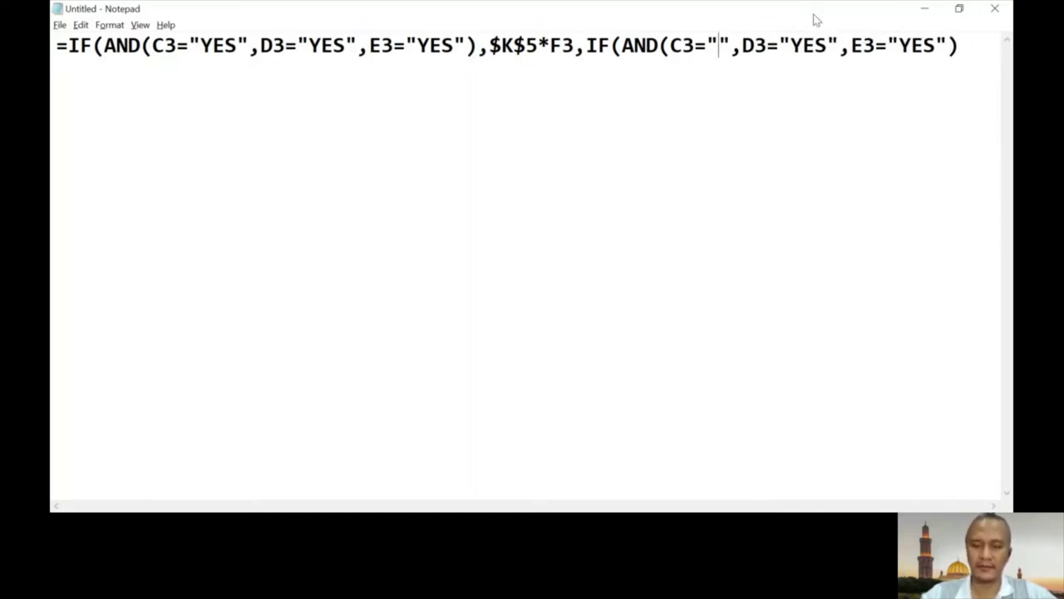
text(NO)
Change the D3 and E3 conditions in the second IF to "NO".
click(850, 46)
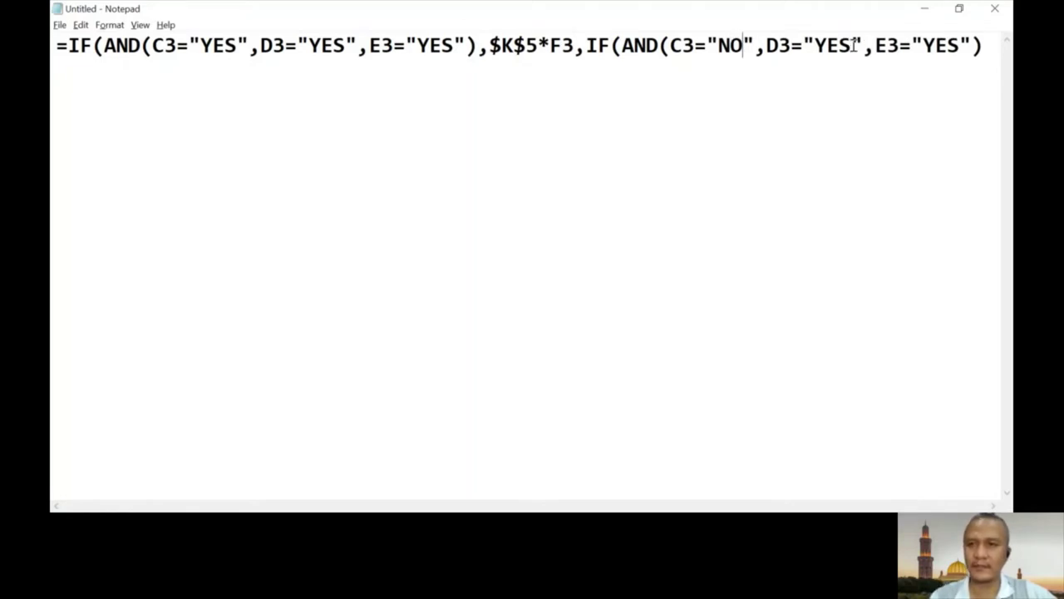
key(BackSpace)
key(BackSpace)
key(BackSpace)
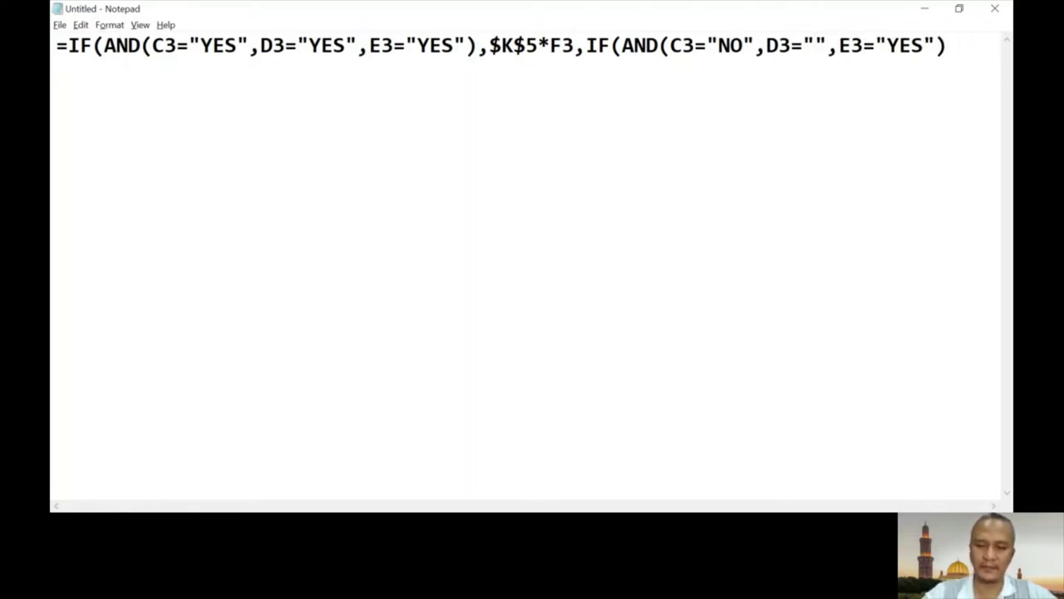
text(NO)
click(948, 45)
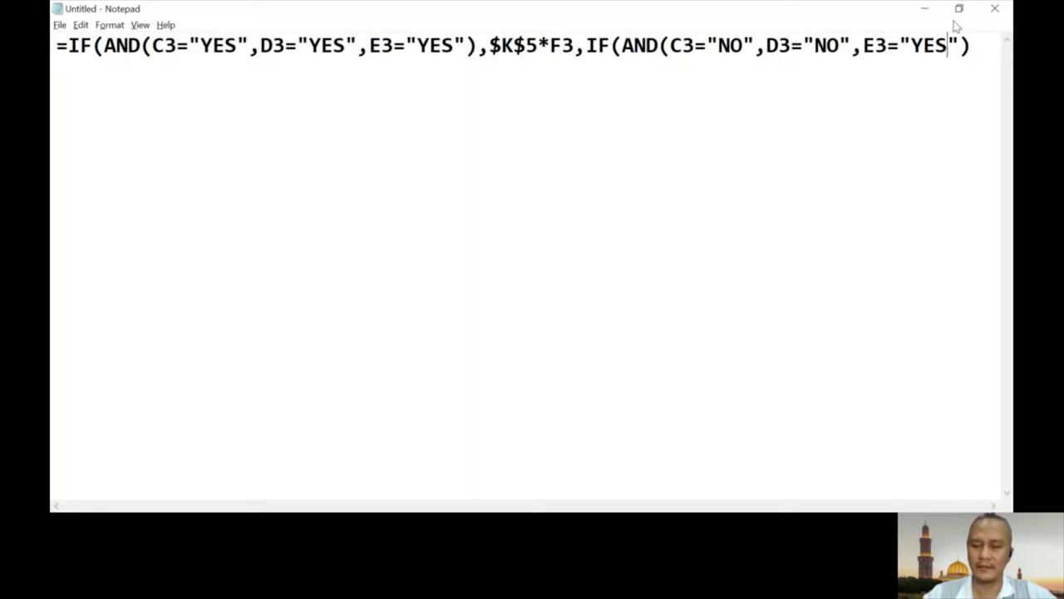
key(BackSpace)
key(BackSpace)
key(BackSpace)
text(NO)
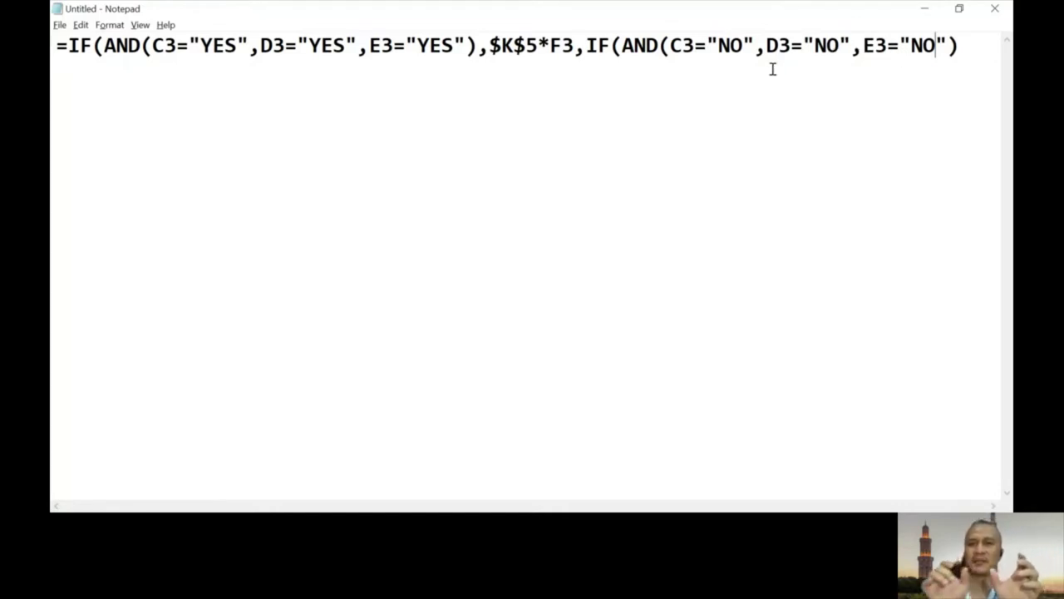
Add a comma after the second AND condition and move the second IF onto its own indented line.
click(965, 45)
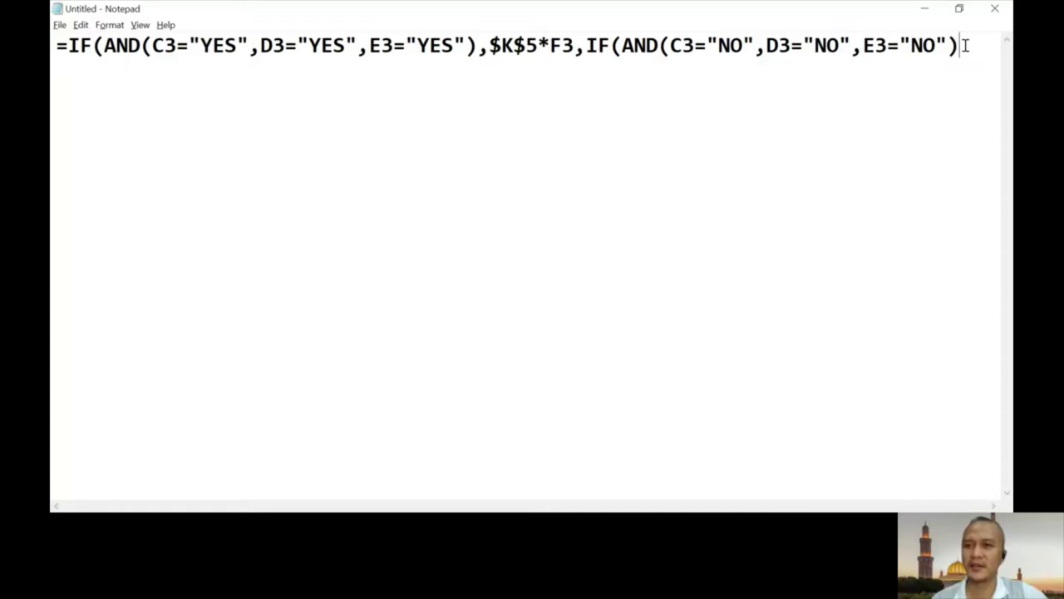
text(,)
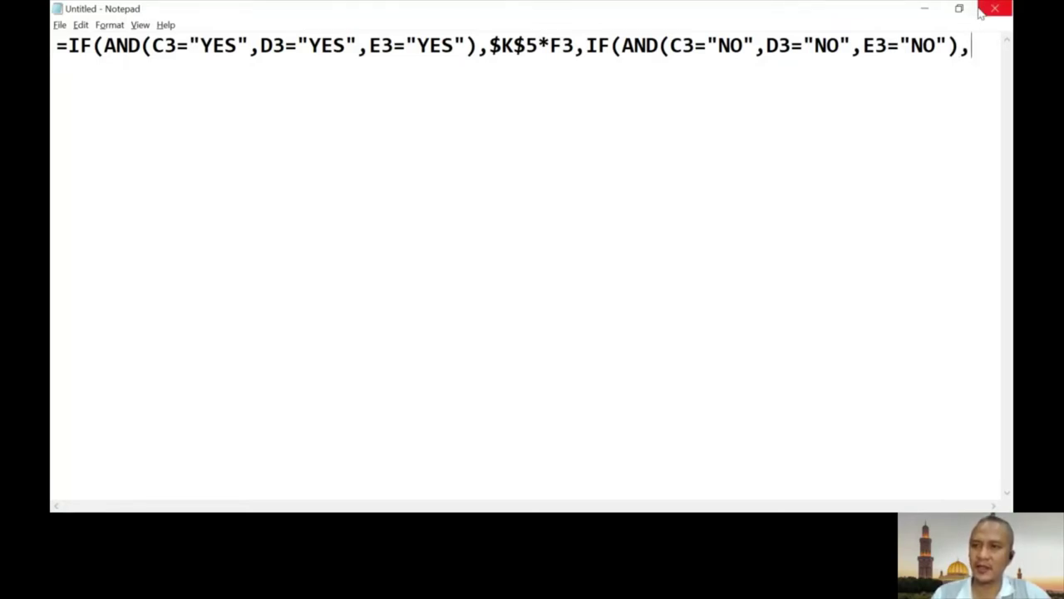
key(Return)
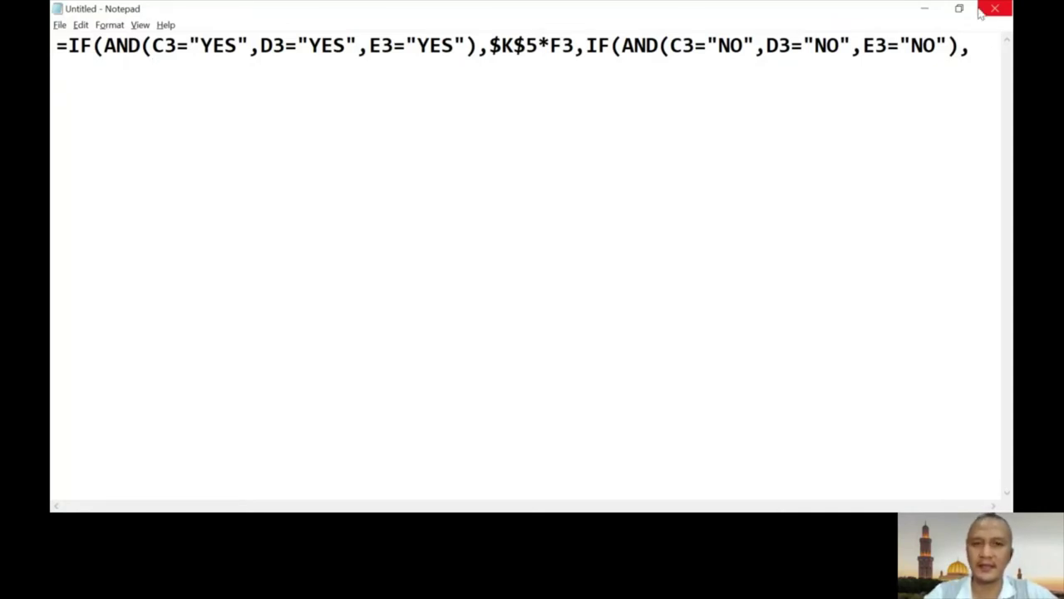
click(589, 46)
key(Return)
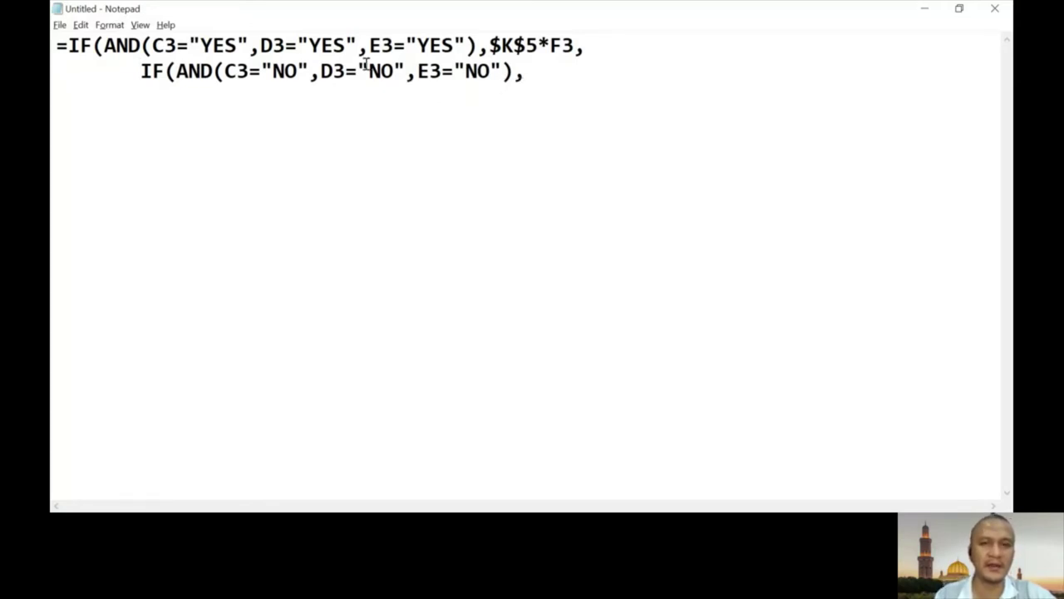
click(518, 76)
text(,)
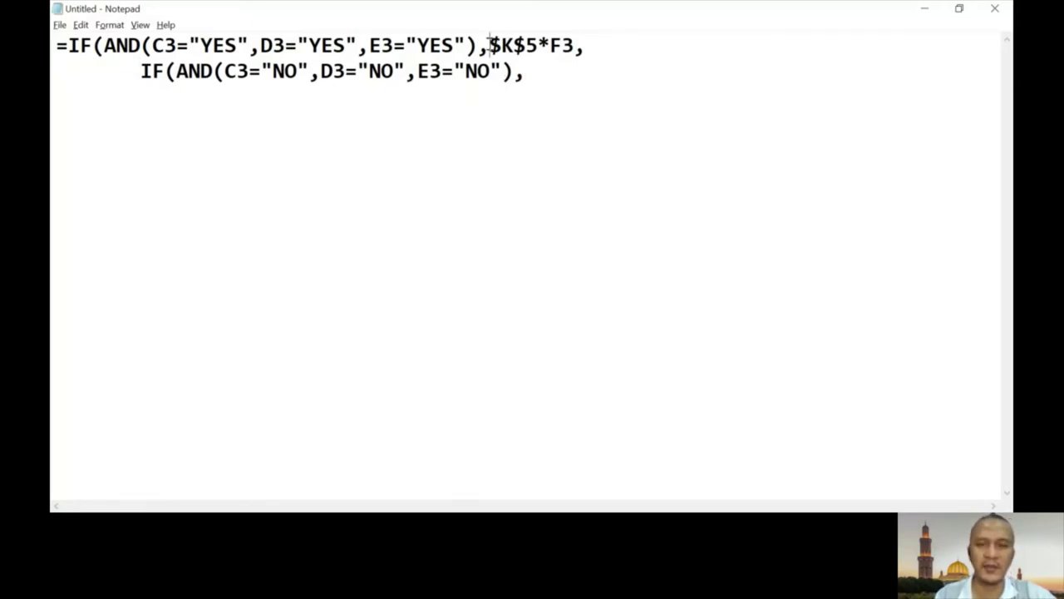
Copy $K$5*F3 from the first IF into the second as its true result, followed by a comma.
drag(490, 43, 573, 47)
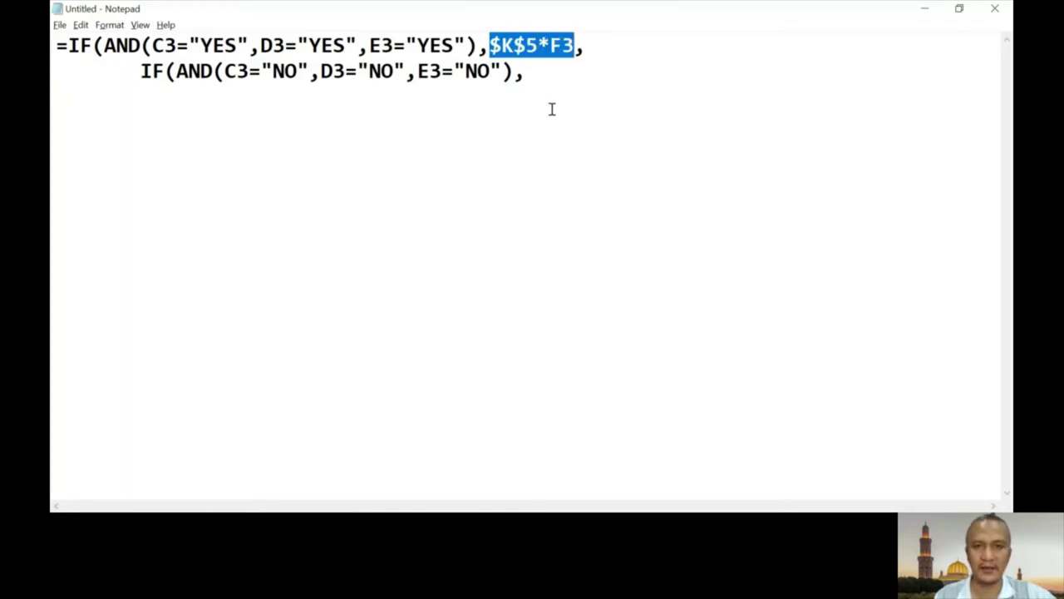
key(ctrl+c)
click(547, 74)
key(ctrl+v)
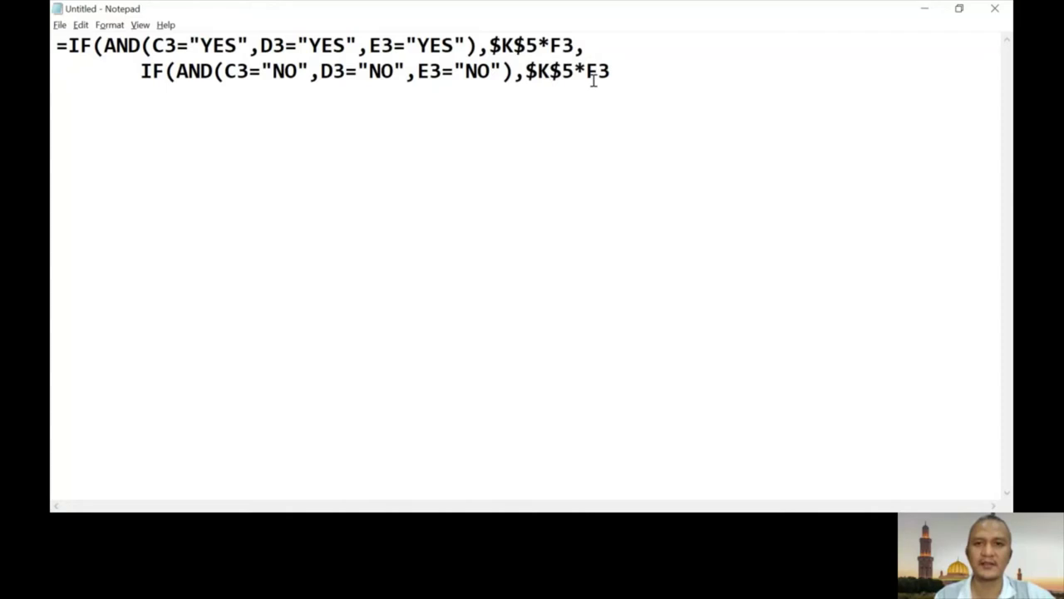
text(,)
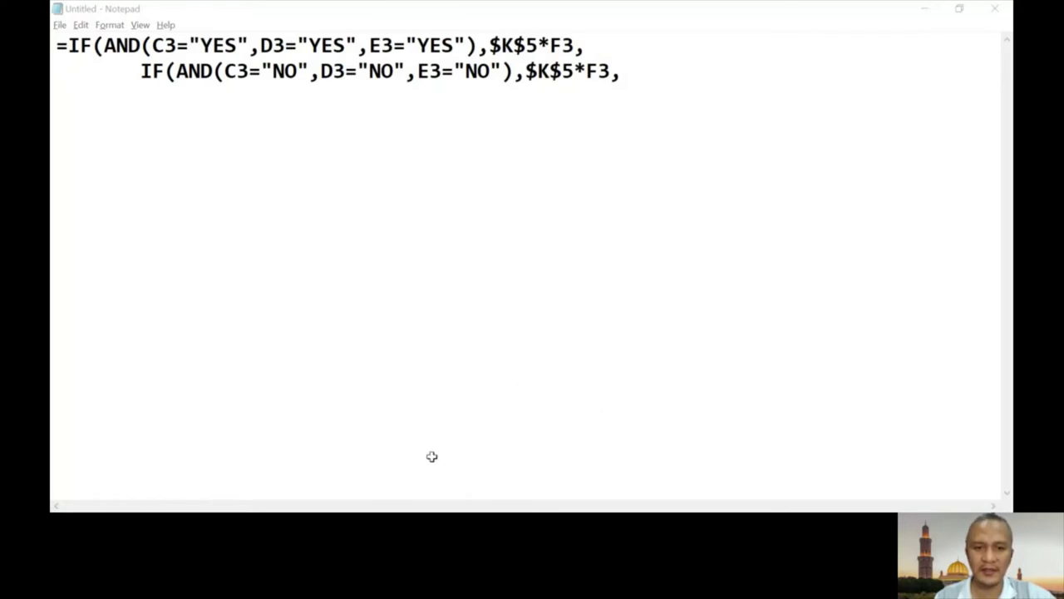
Replace the second IF's true result with K8, the cell holding "No Bonus".
click(945, 334)
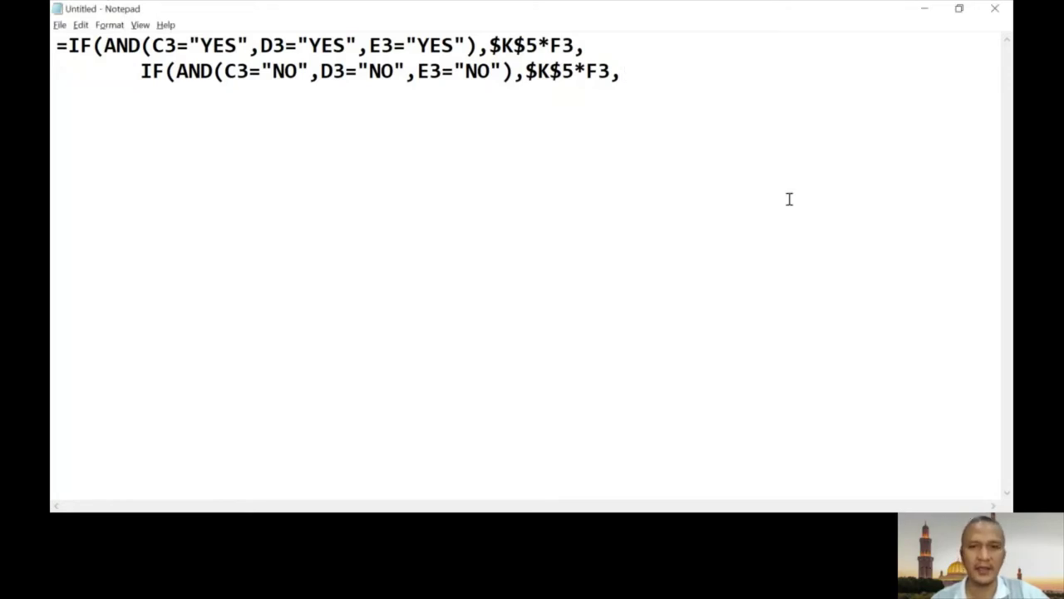
click(615, 72)
key(BackSpace)
key(BackSpace)
key(BackSpace)
key(BackSpace)
key(BackSpace)
key(BackSpace)
key(BackSpace)
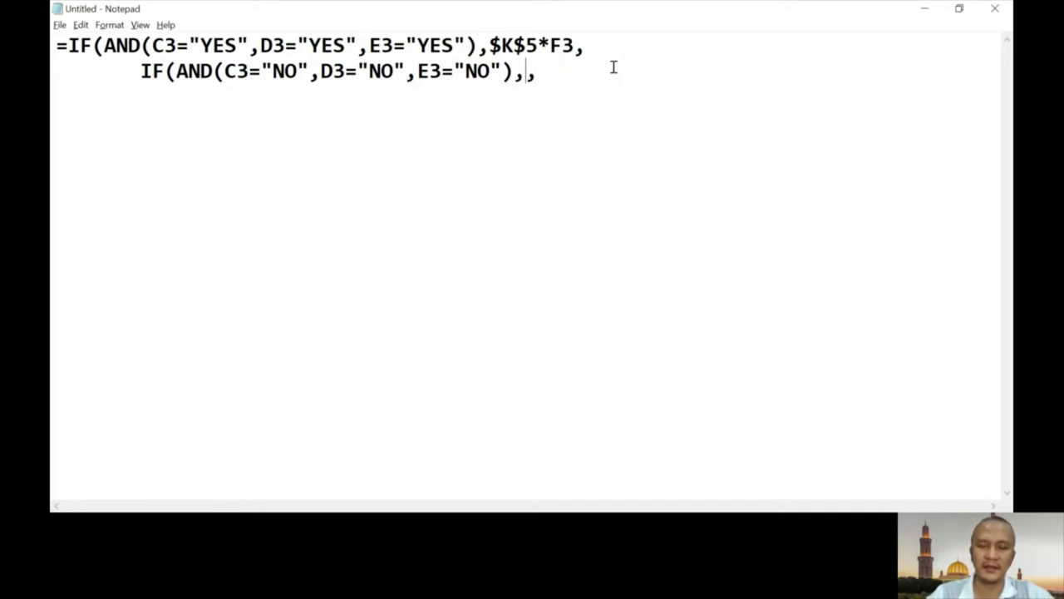
text(k8)
key(BackSpace)
key(BackSpace)
text(K8)
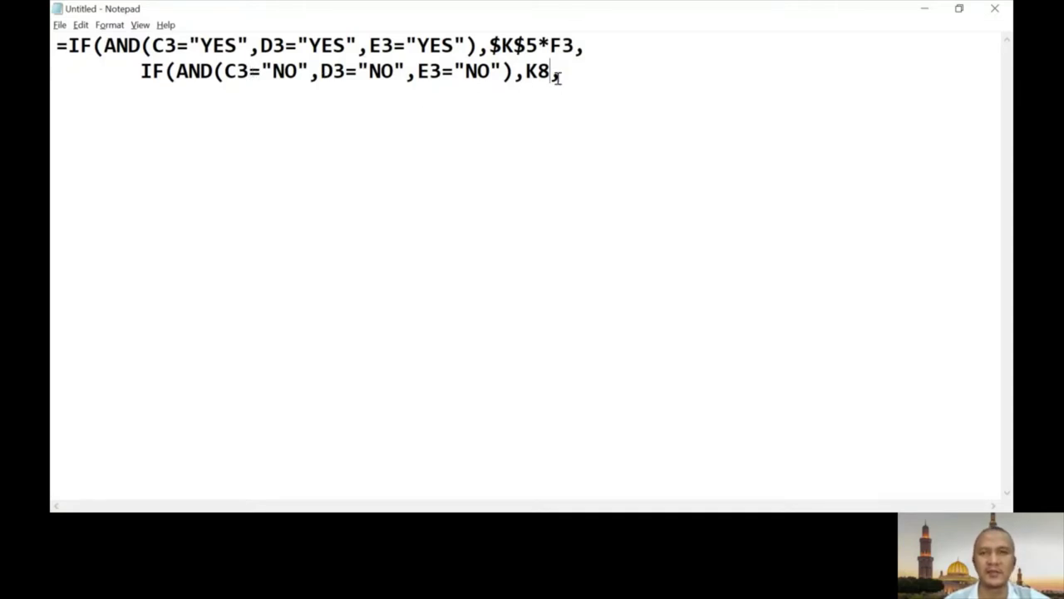
Make the K8 reference in the second IF absolute as $K$8.
key(Left)
key(Left)
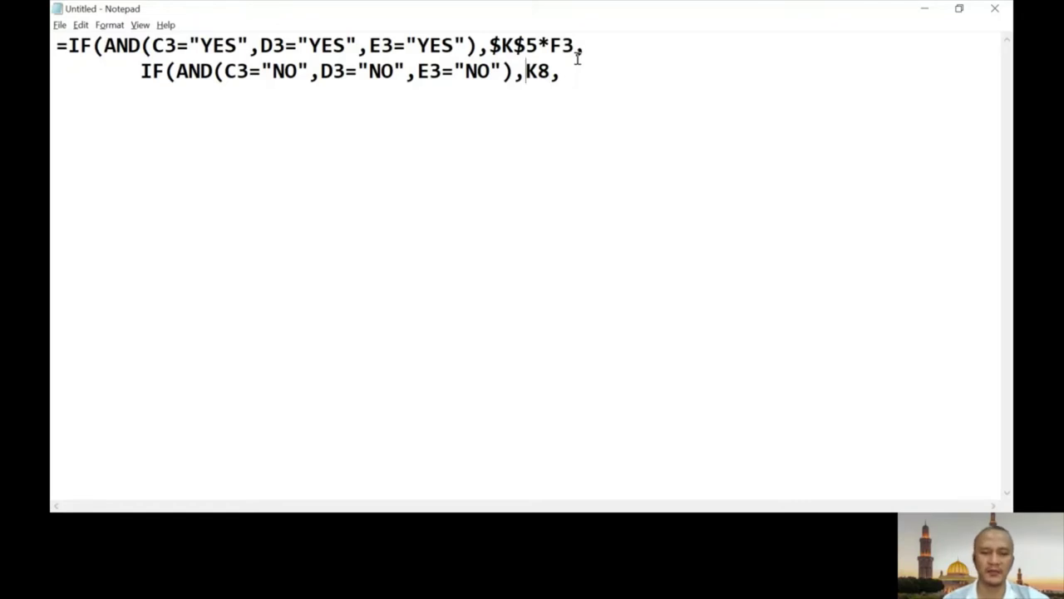
text($)
key(Right)
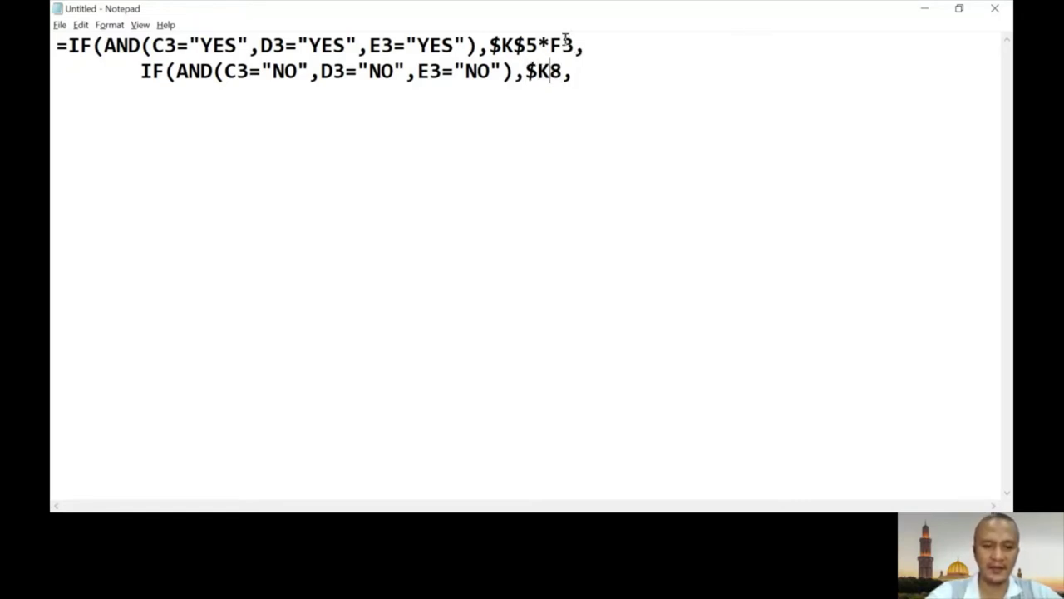
text($)
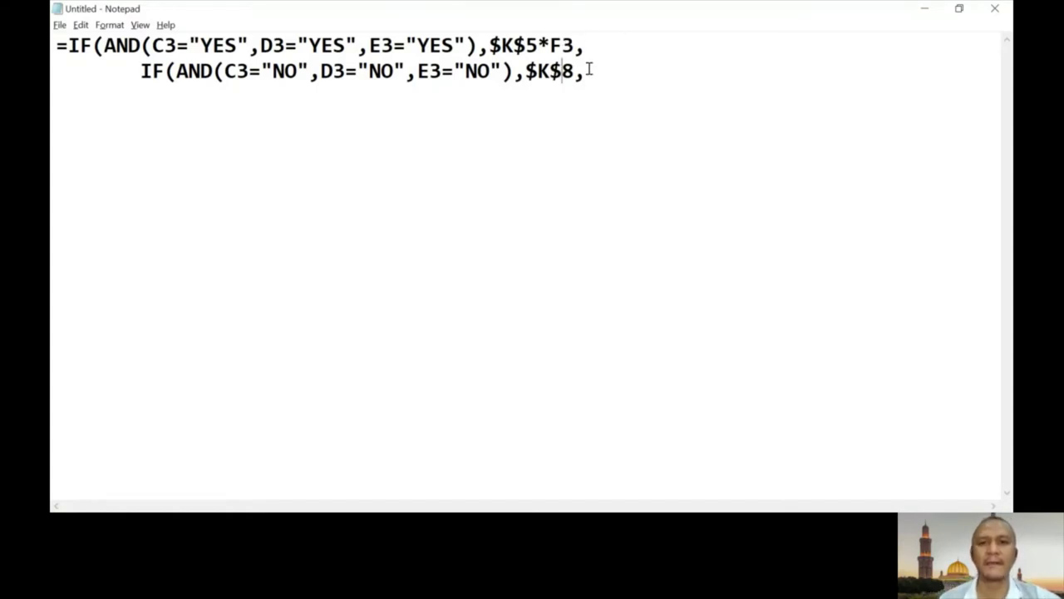
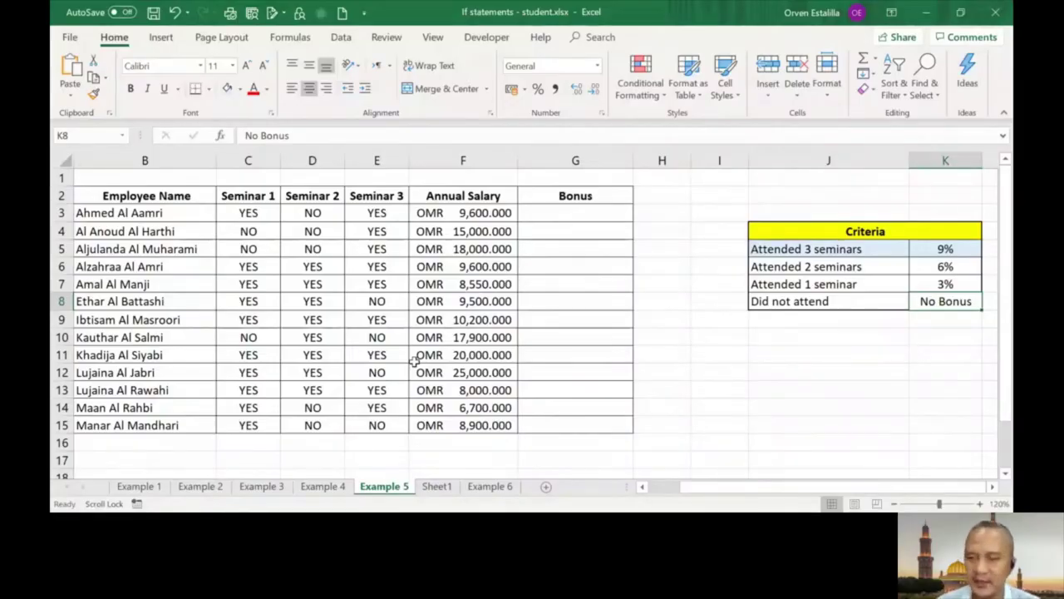
Switch to the Excel workbook and shade the "Did not attend" criteria row, J8:K8, light blue.
click(882, 308)
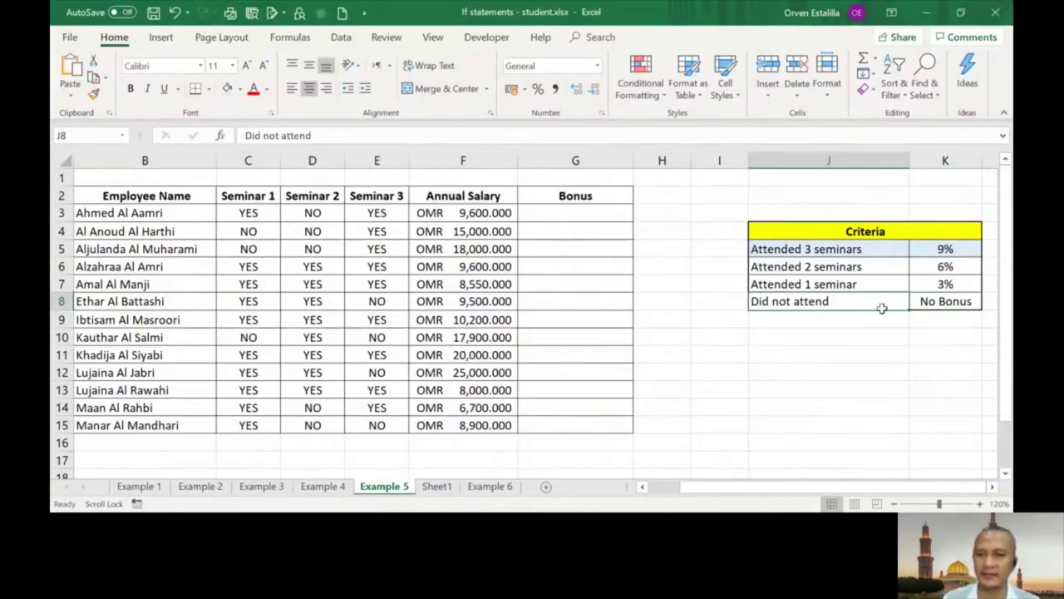
drag(882, 308, 926, 301)
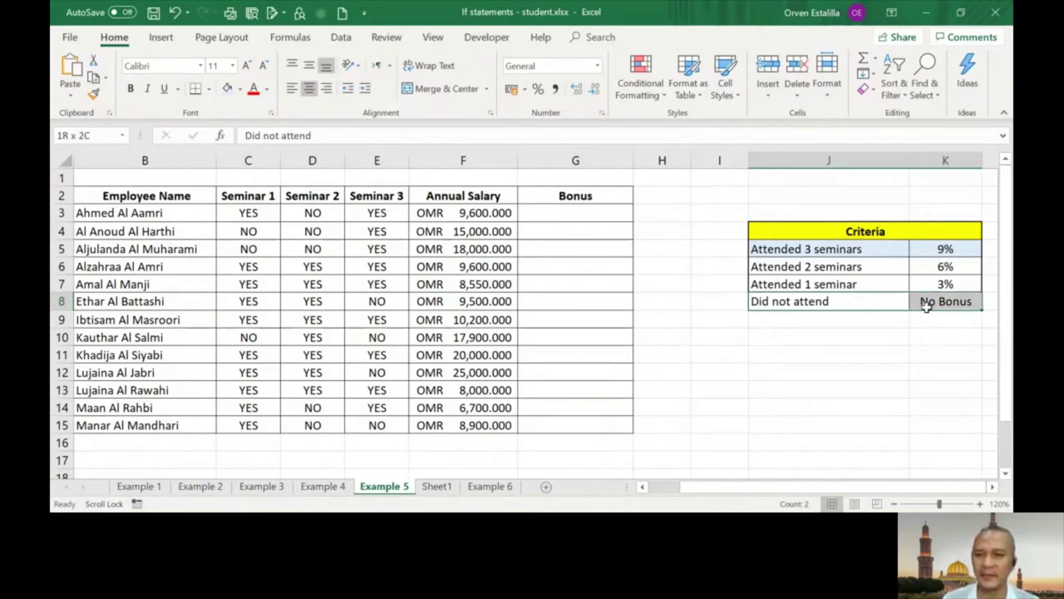
click(227, 89)
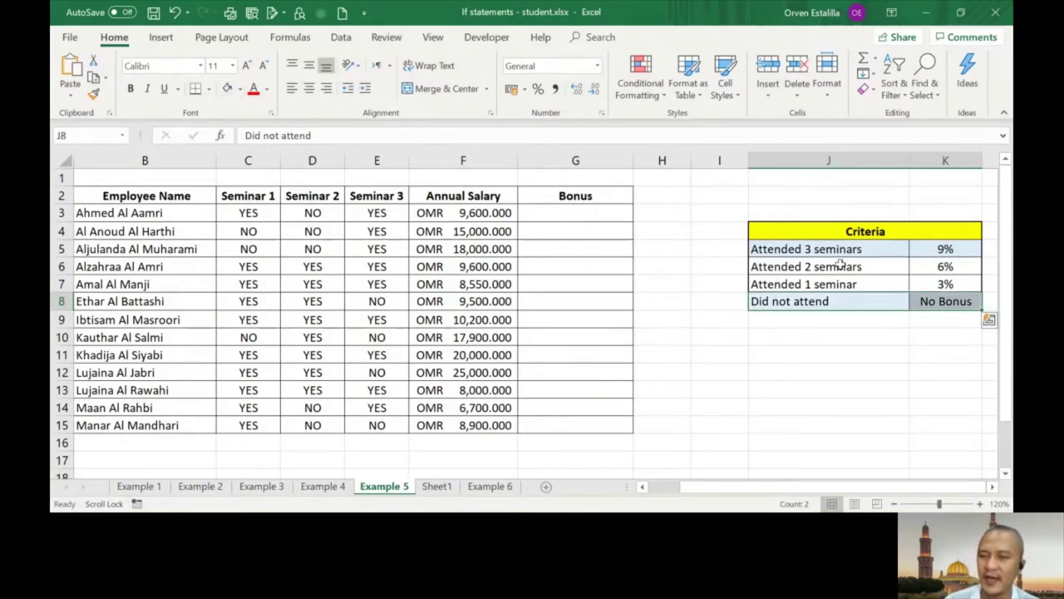
Examine the criteria rows for one and two attended seminars against the rows already shaded.
key(Up)
key(Up)
key(Up)
key(Down)
key(Down)
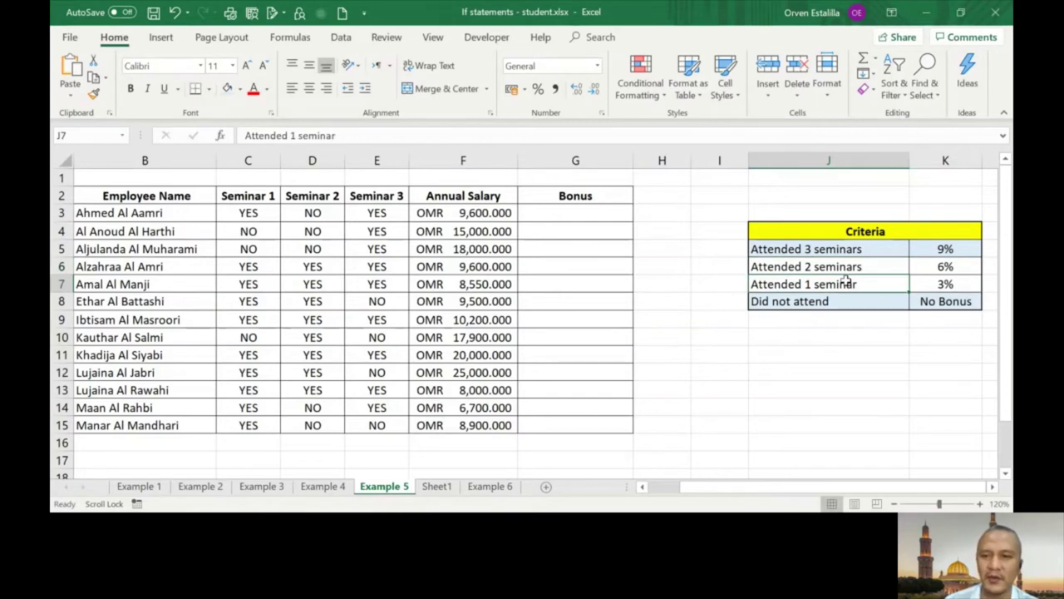
key(Up)
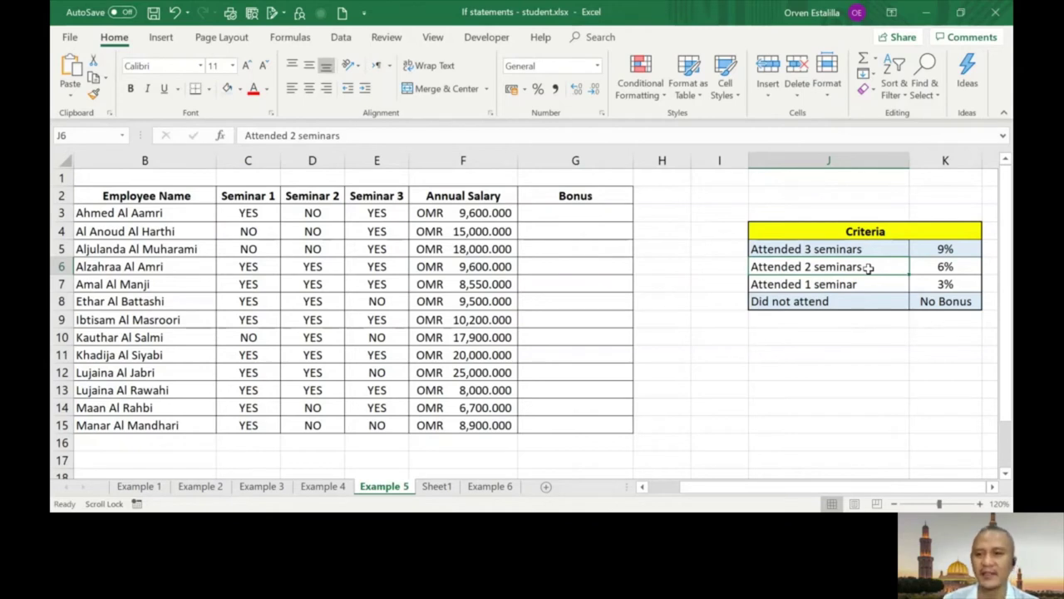
drag(868, 267, 919, 287)
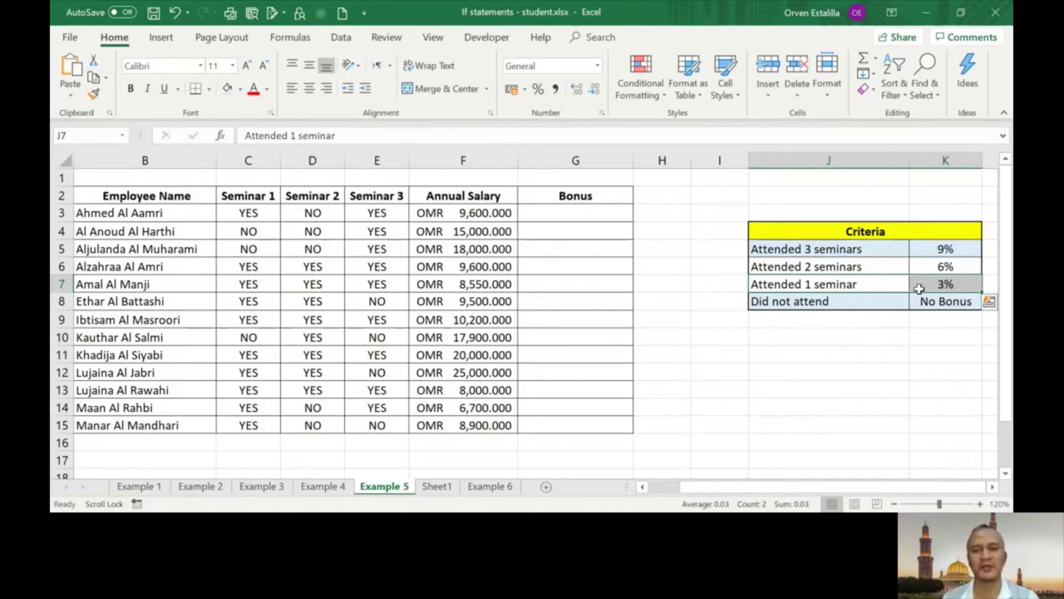
drag(851, 284, 917, 296)
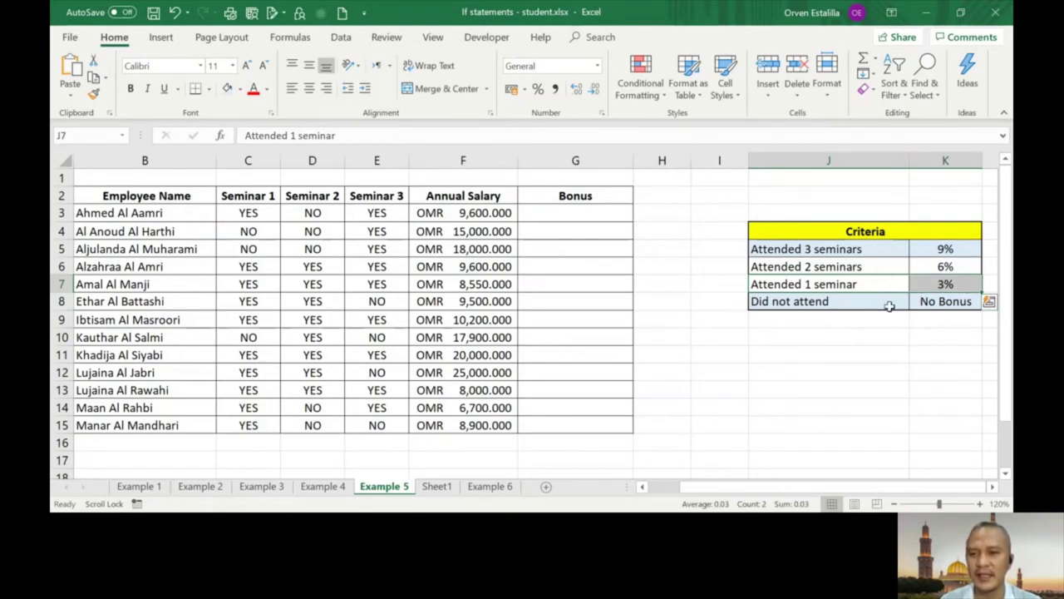
click(890, 301)
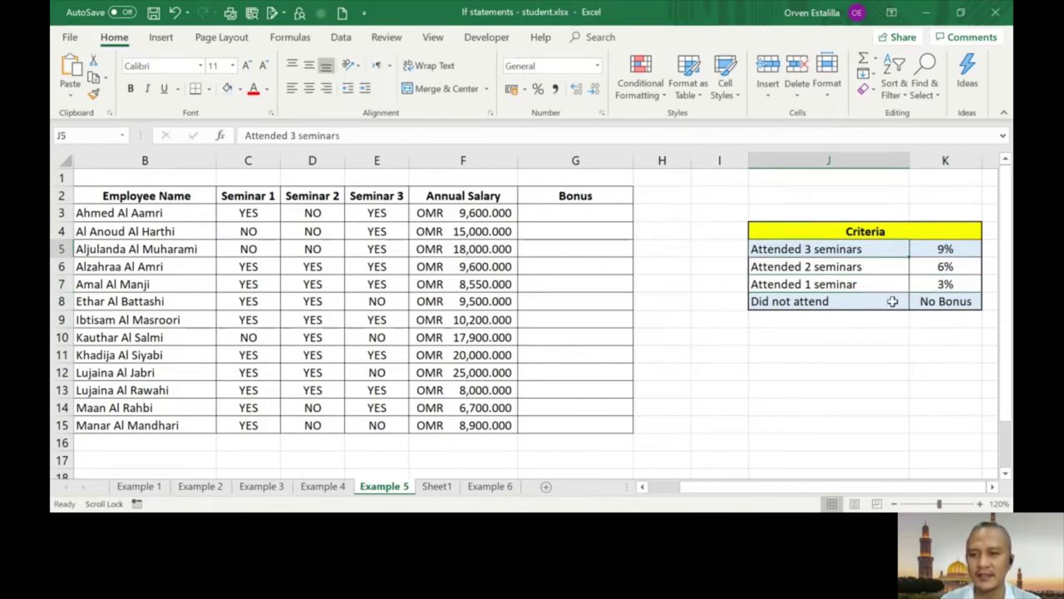
click(884, 266)
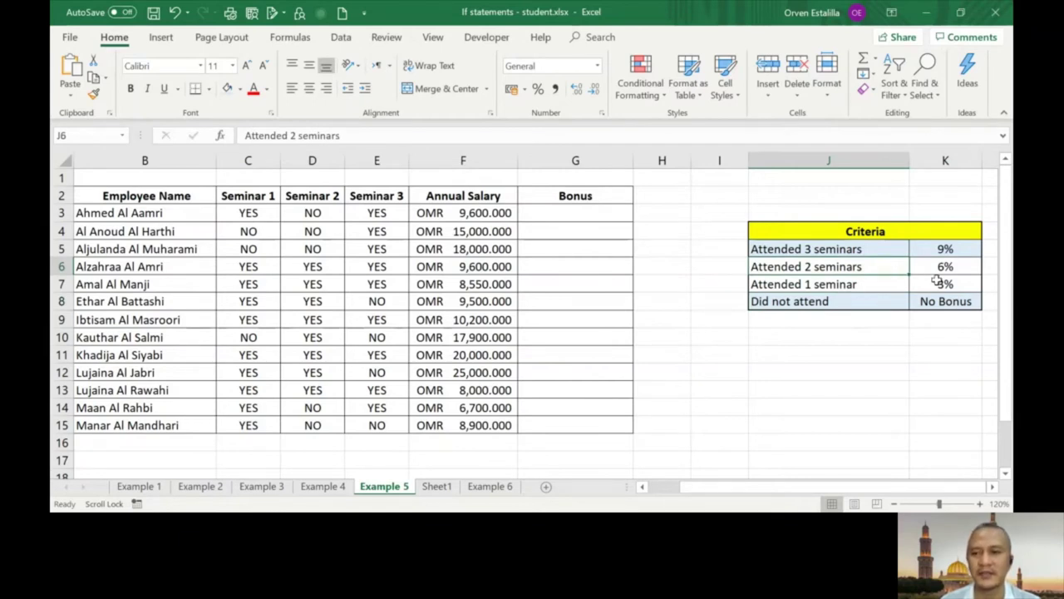
click(893, 280)
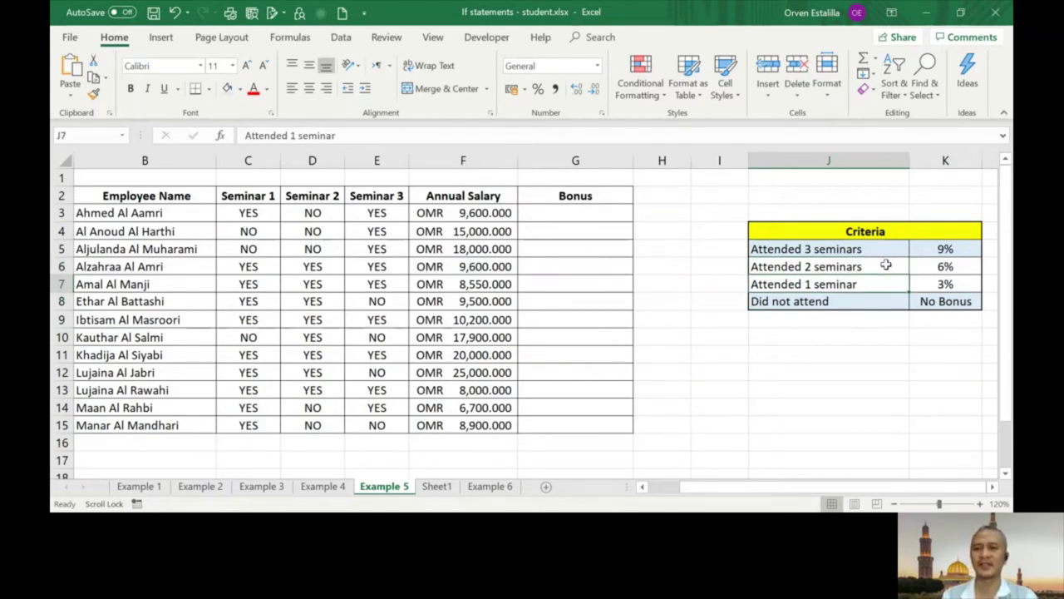
click(886, 264)
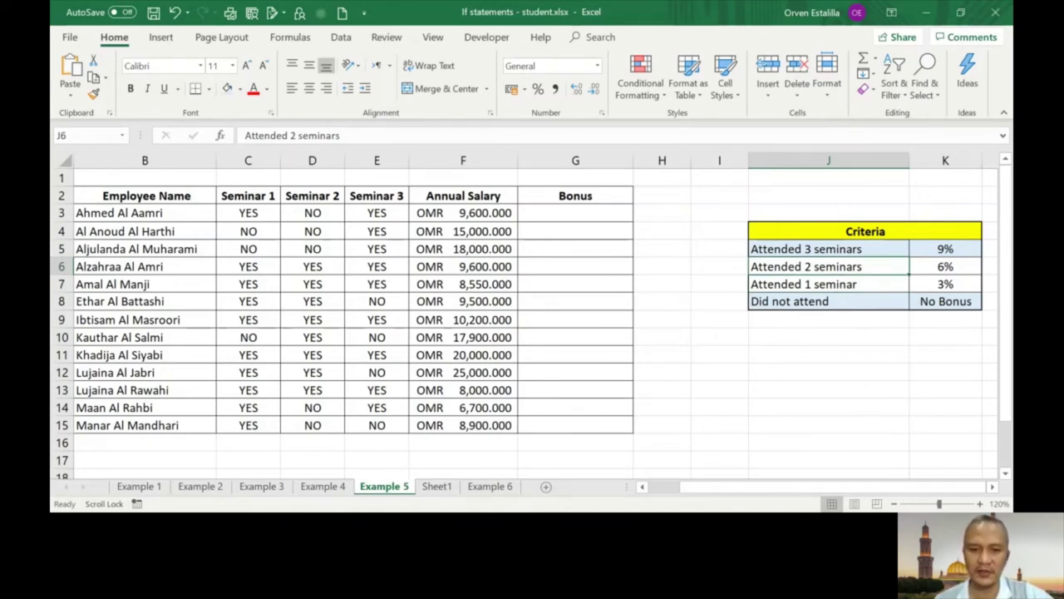
On Sheet1, examine the YES/NO combinations in A9:C11 that earn the 6% bonus, row by row.
click(438, 488)
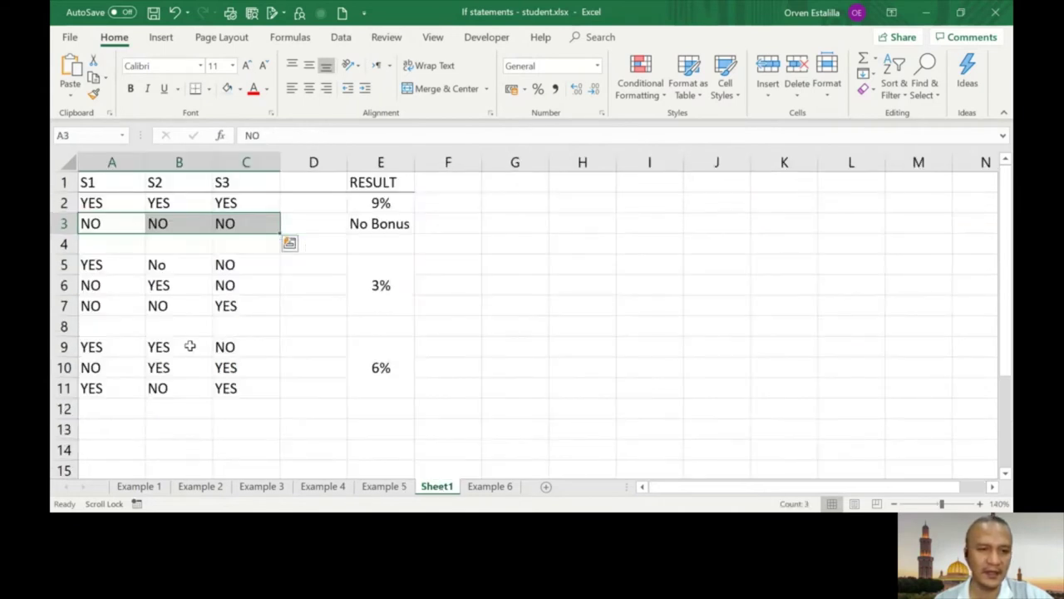
drag(116, 350, 275, 390)
click(113, 348)
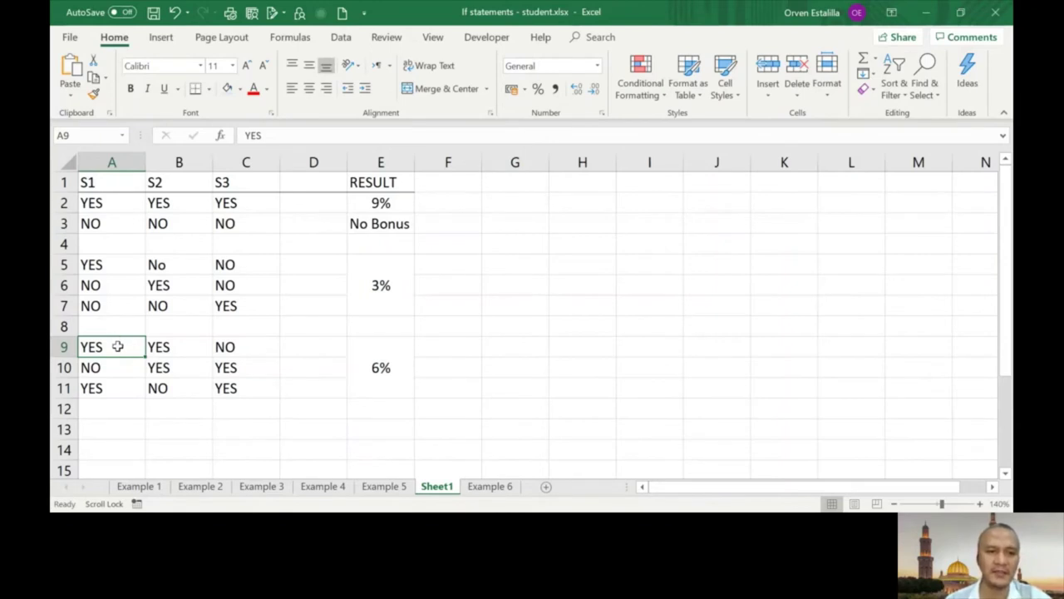
drag(117, 346, 220, 346)
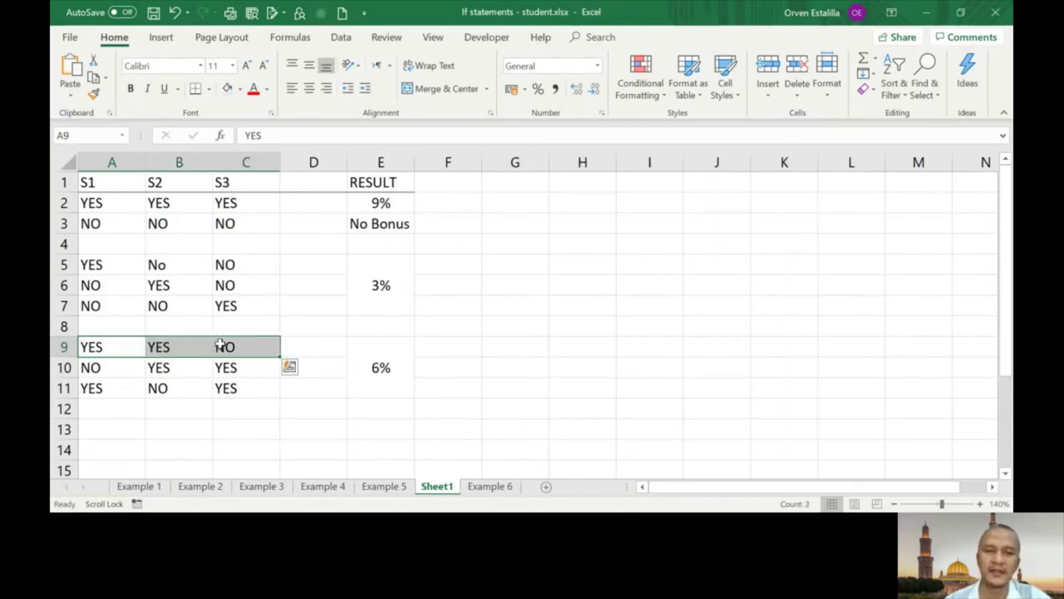
drag(113, 347, 237, 346)
drag(108, 371, 221, 368)
drag(112, 388, 223, 388)
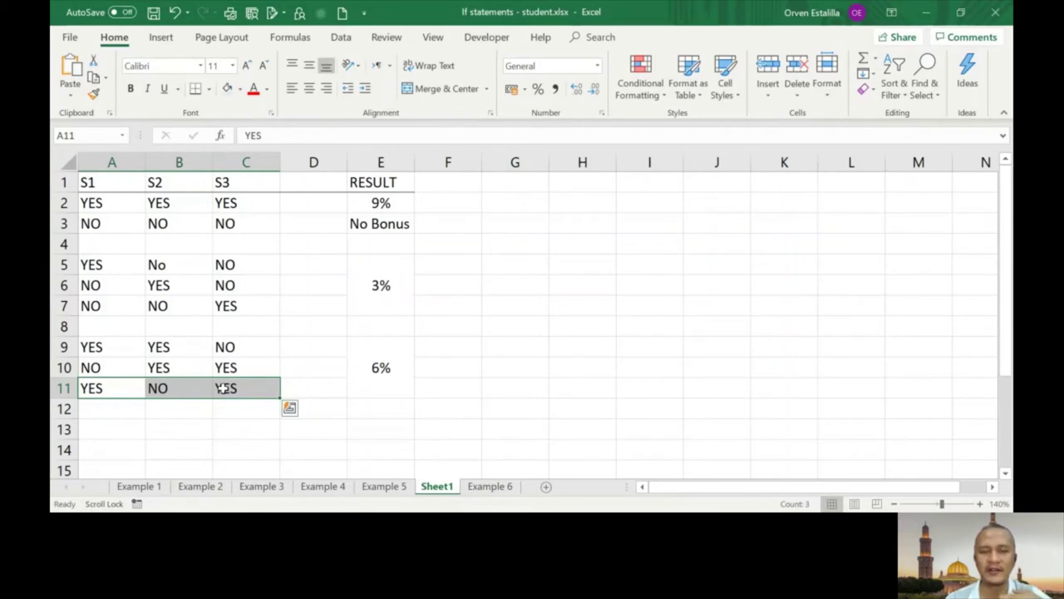
drag(119, 348, 244, 344)
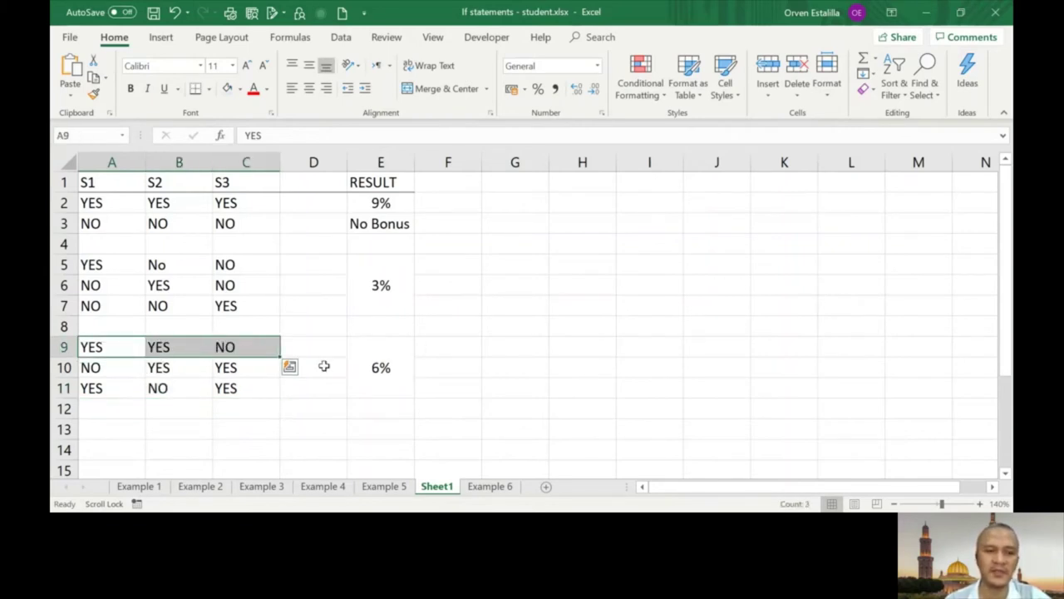
drag(90, 368, 226, 367)
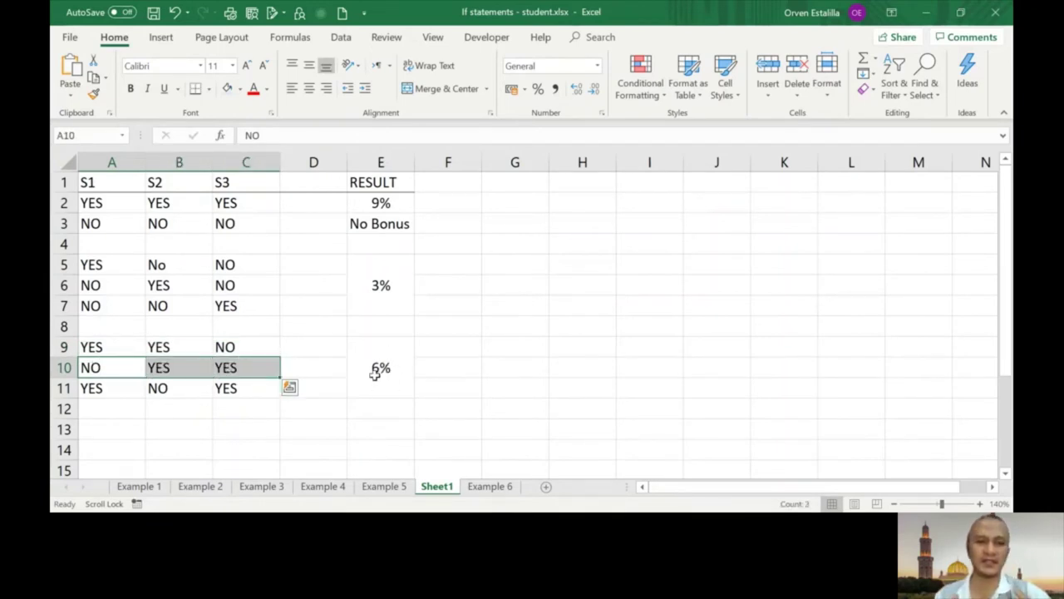
drag(137, 346, 223, 348)
drag(91, 368, 227, 367)
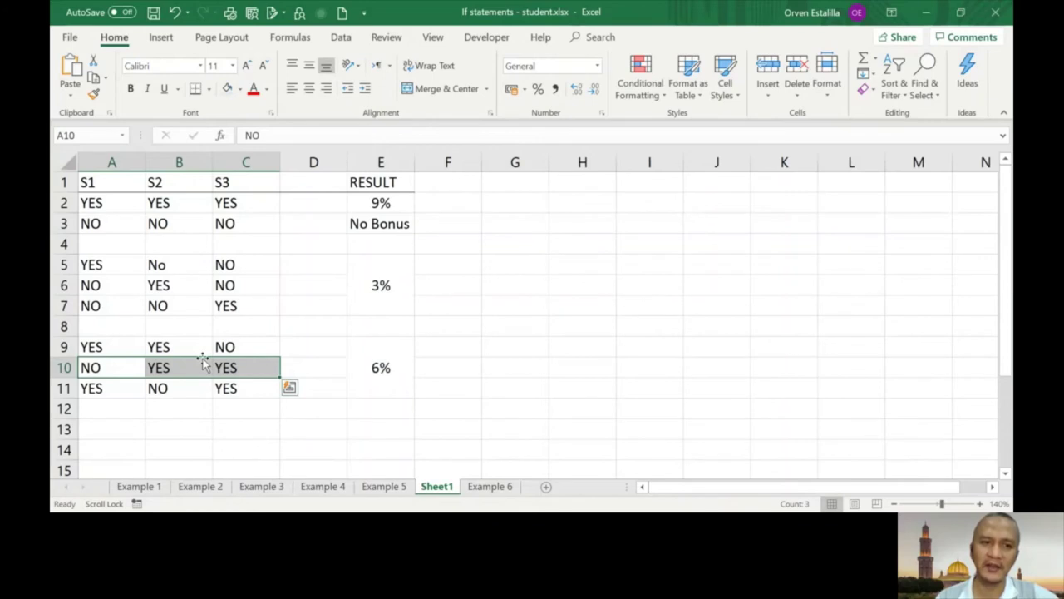
drag(95, 347, 232, 340)
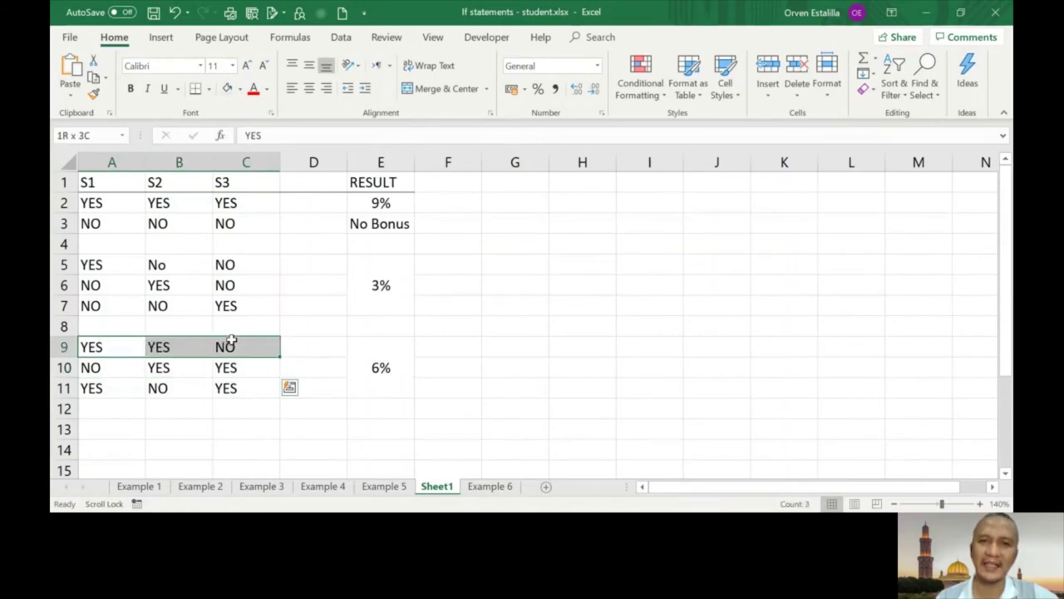
click(119, 347)
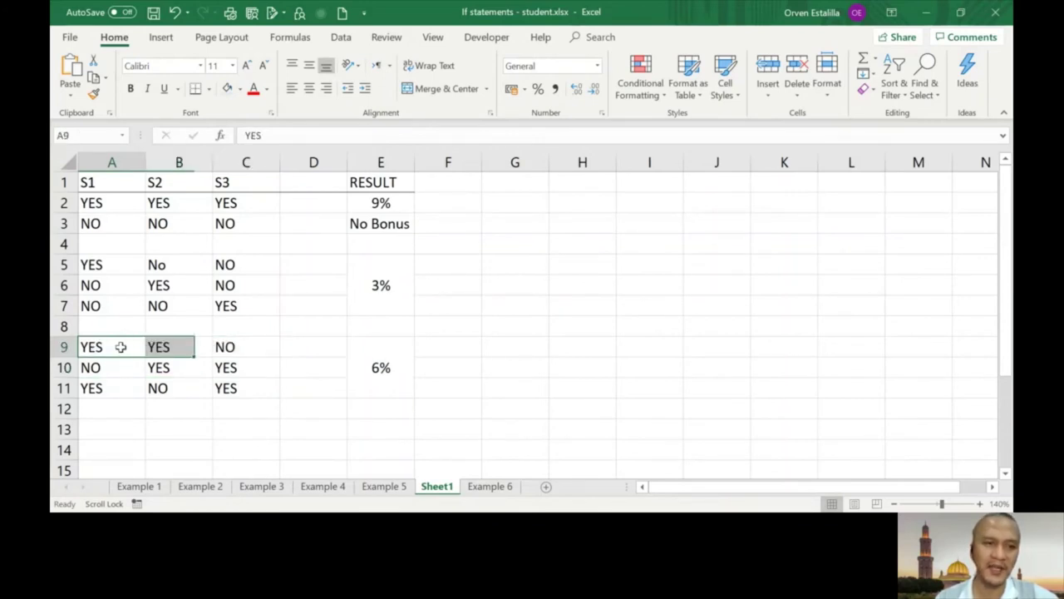
click(169, 351)
click(236, 347)
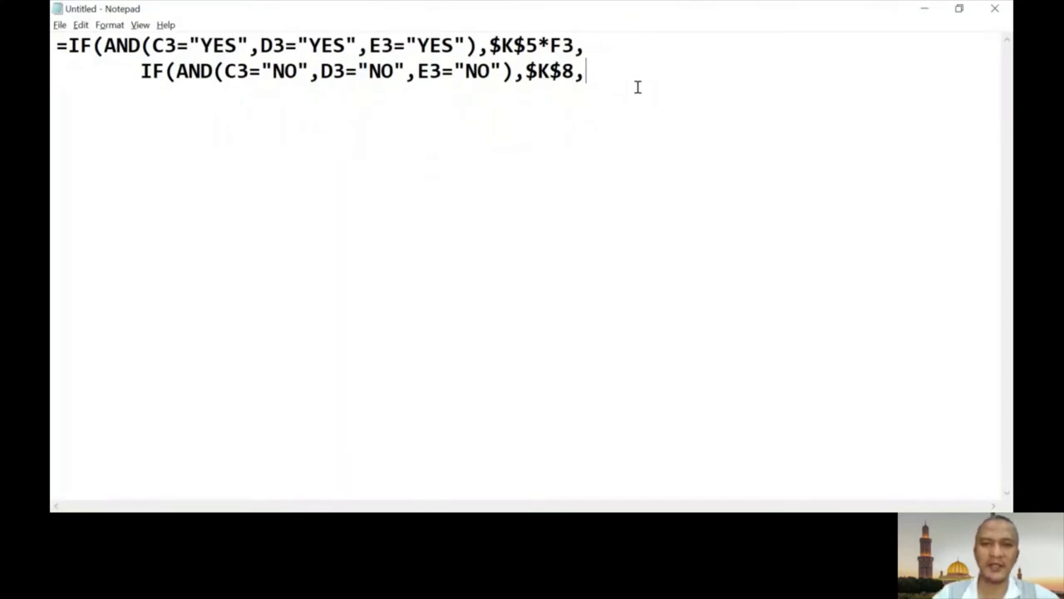
Switch to Notepad and review the first two IF functions and their AND conditions.
key(Return)
key(Return)
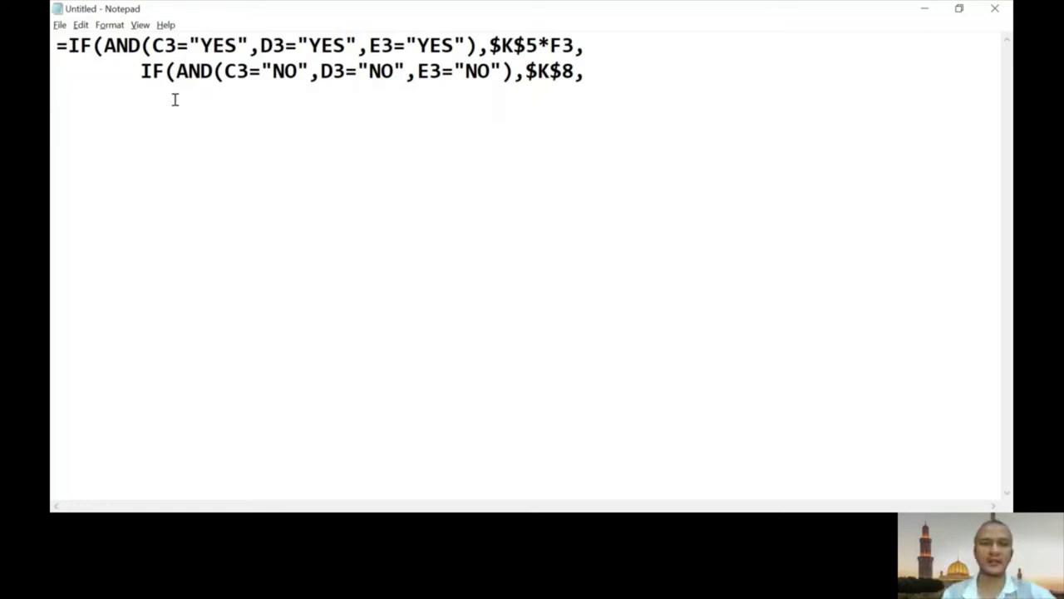
drag(70, 43, 588, 43)
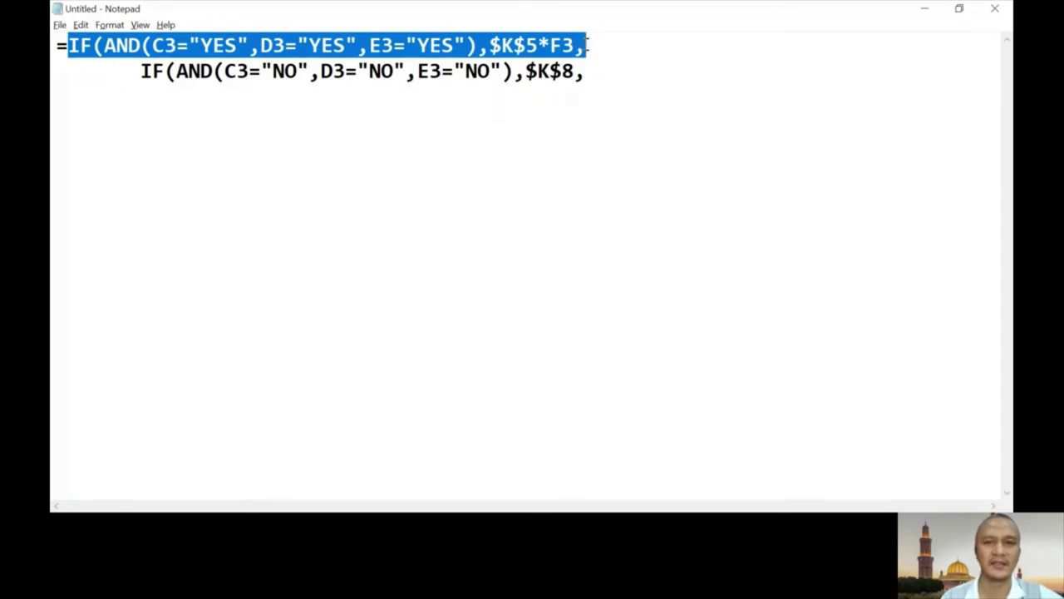
click(599, 70)
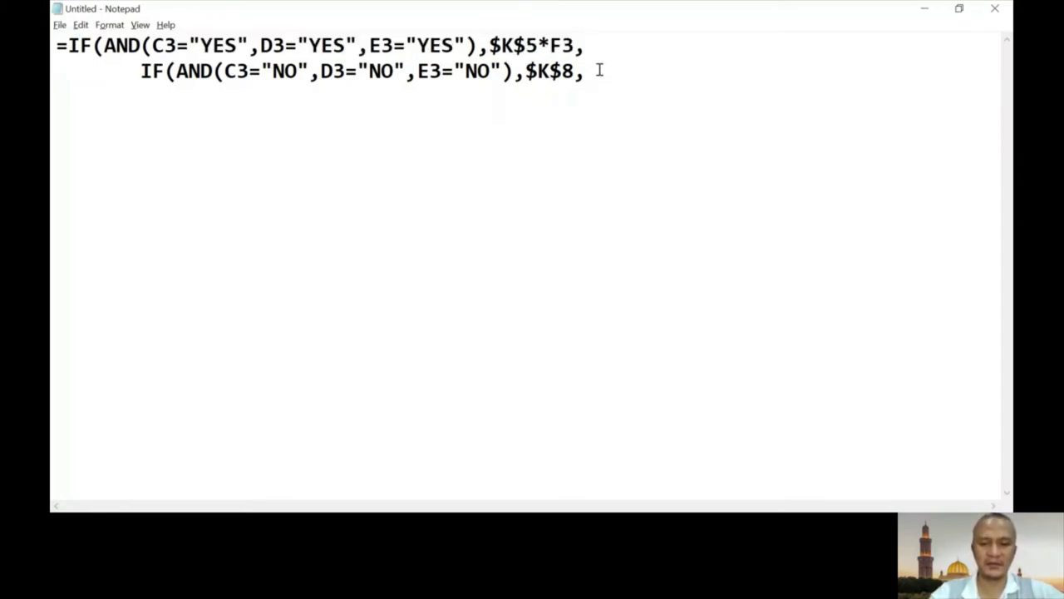
drag(249, 44, 381, 47)
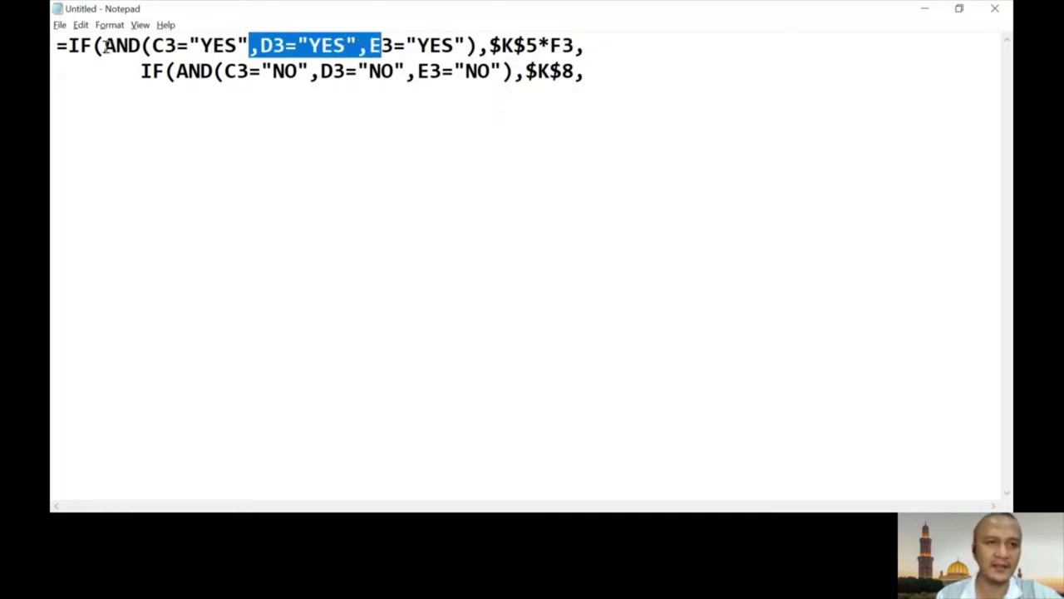
drag(104, 45, 478, 45)
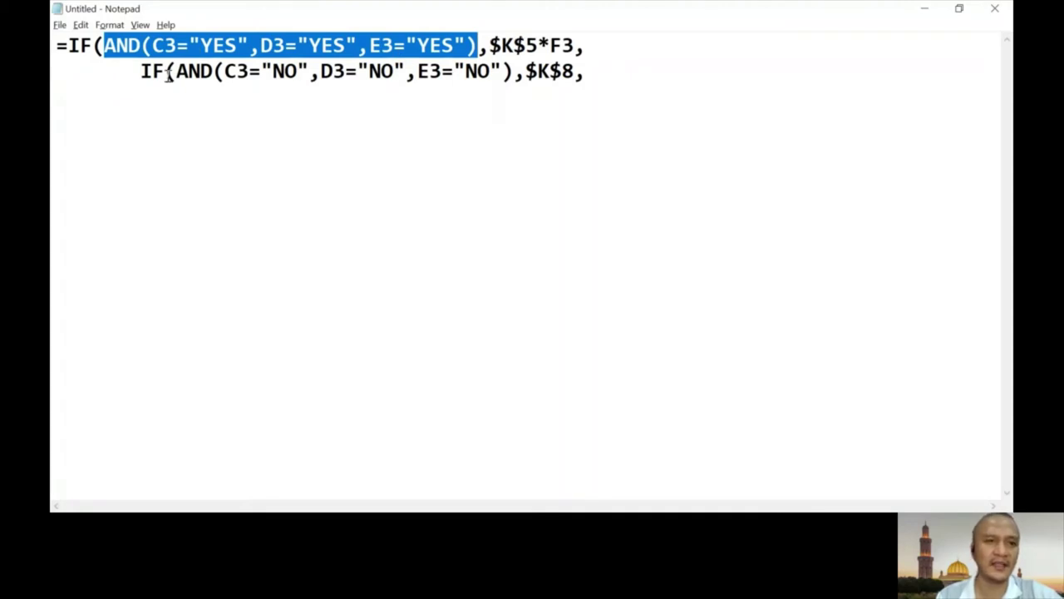
drag(176, 73, 491, 73)
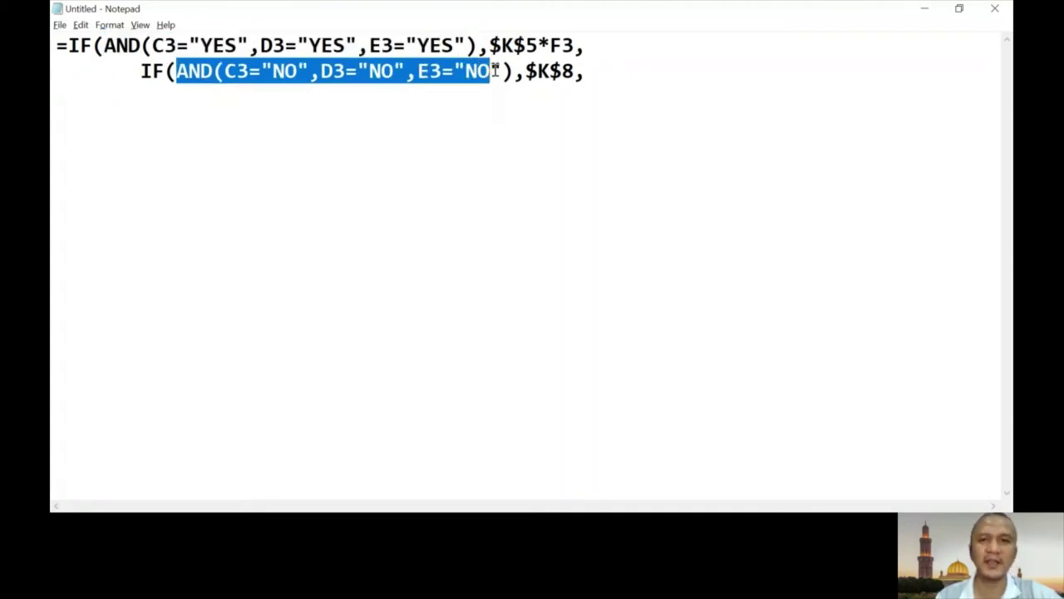
Start a third IF( after $K$8, and move it onto its own indented line below a blank line.
click(618, 75)
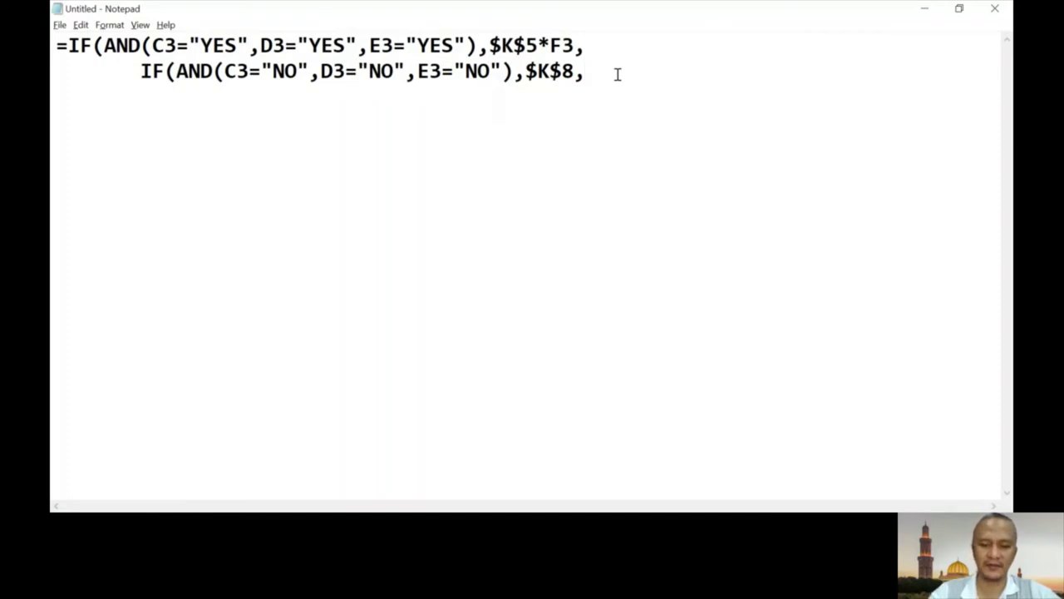
text(if)
key(BackSpace)
key(BackSpace)
text(IF)
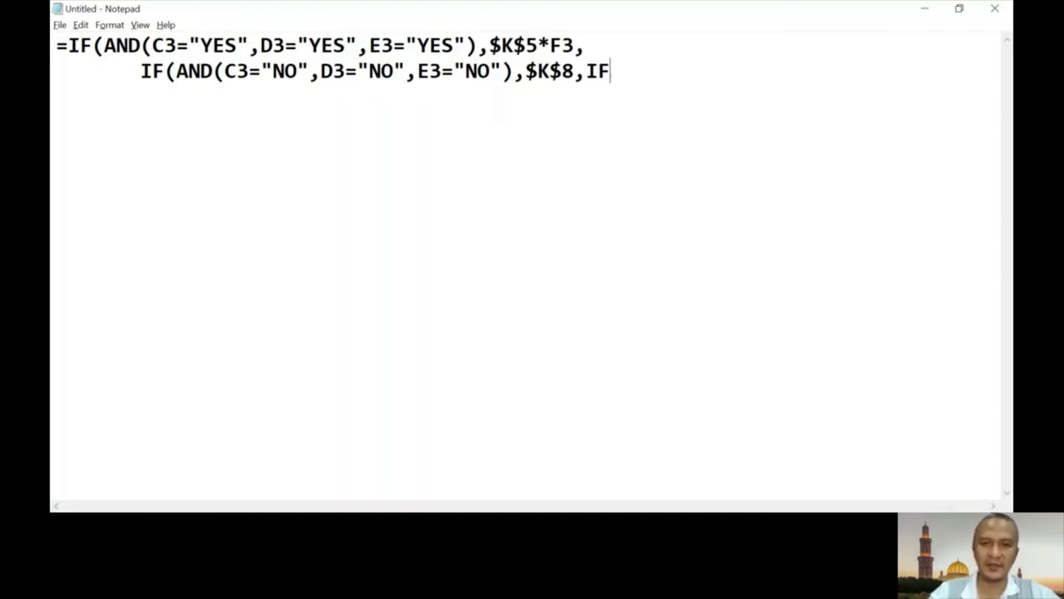
text(()
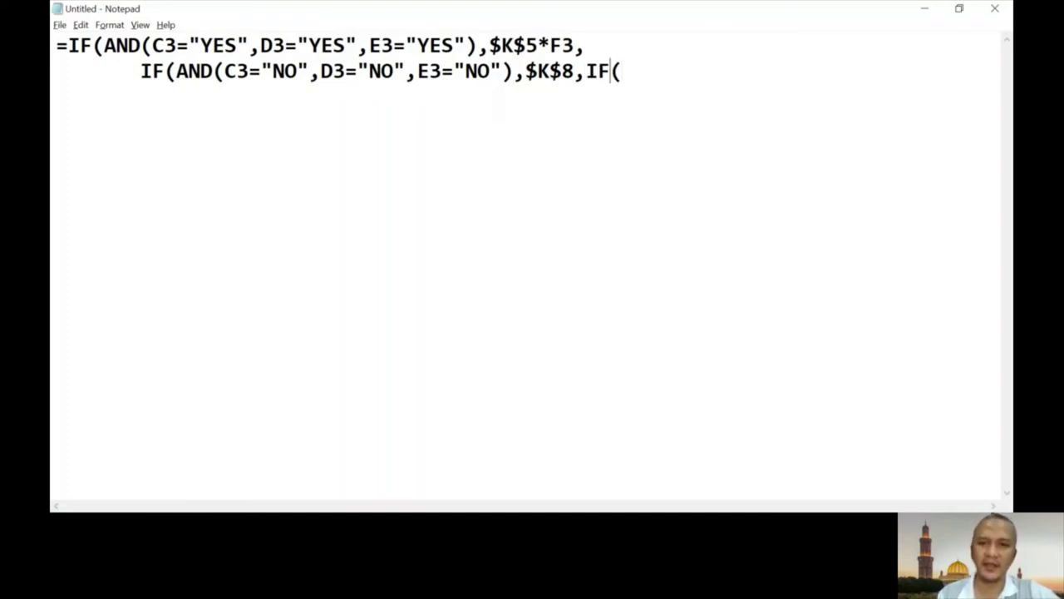
key(Left)
key(Left)
key(Return)
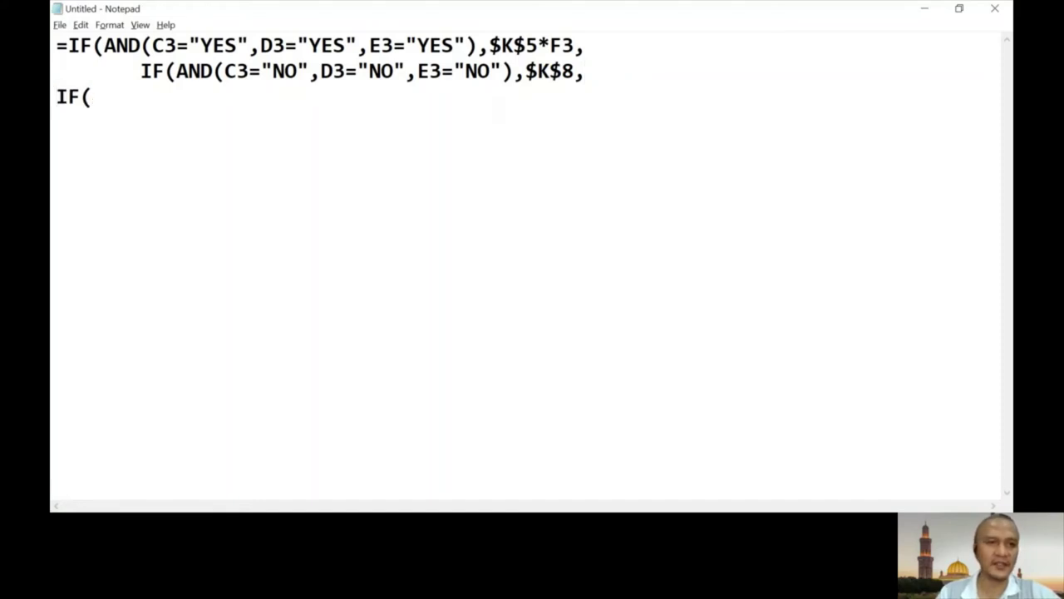
key(Return)
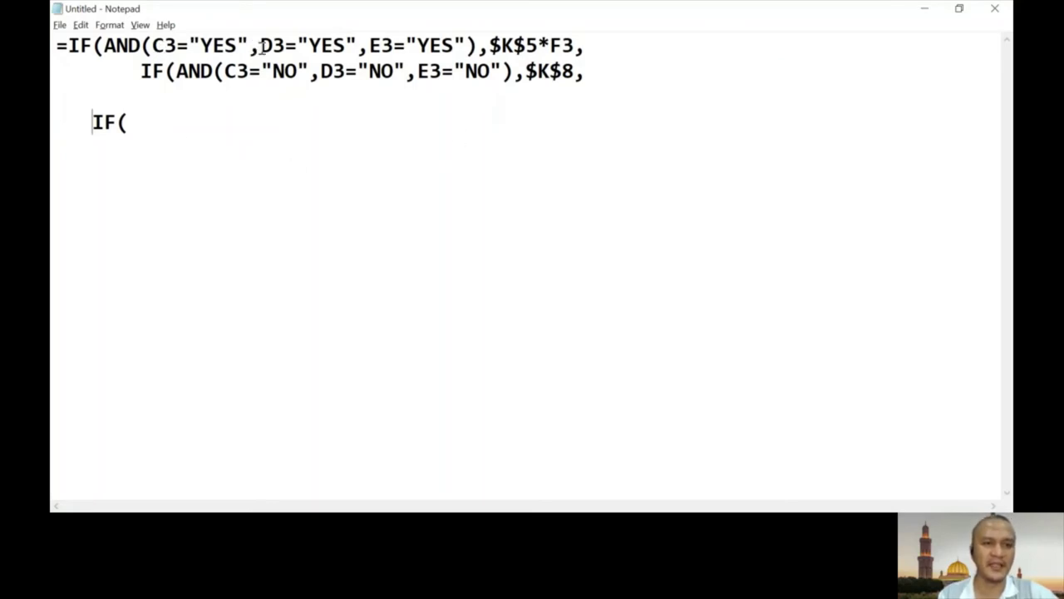
Add OR( inside the third IF and insert a copy of the first IF's AND(C3="YES",D3="YES",E3="YES") condition.
click(141, 127)
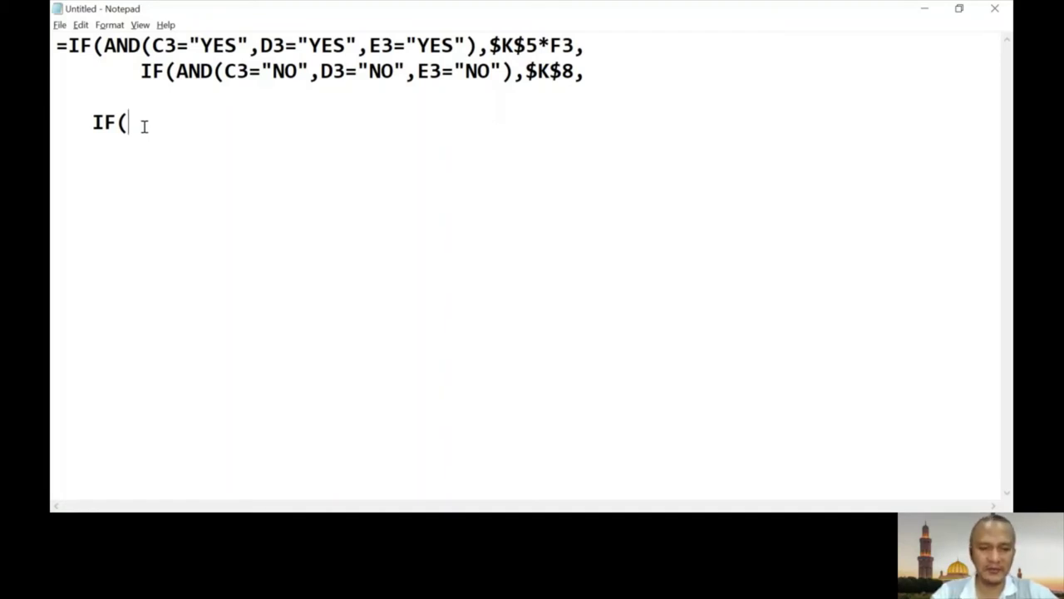
text(OR)
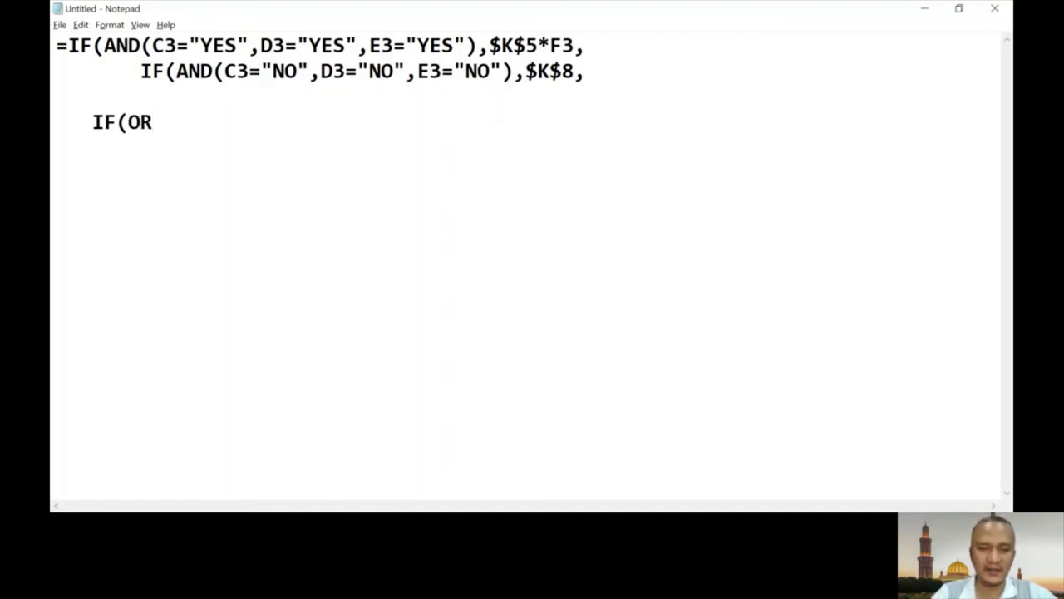
text(()
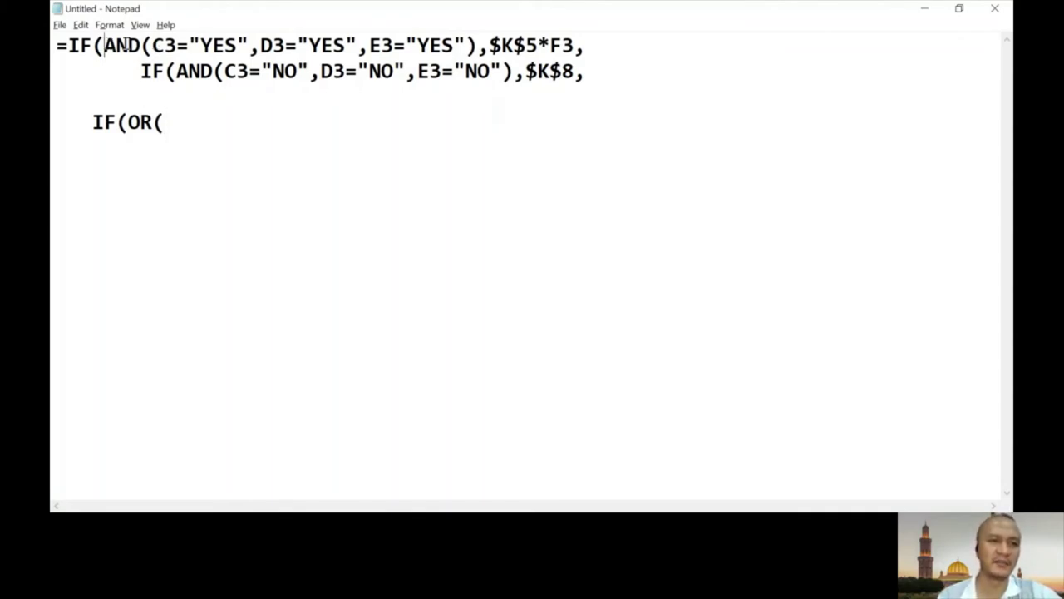
drag(103, 45, 479, 43)
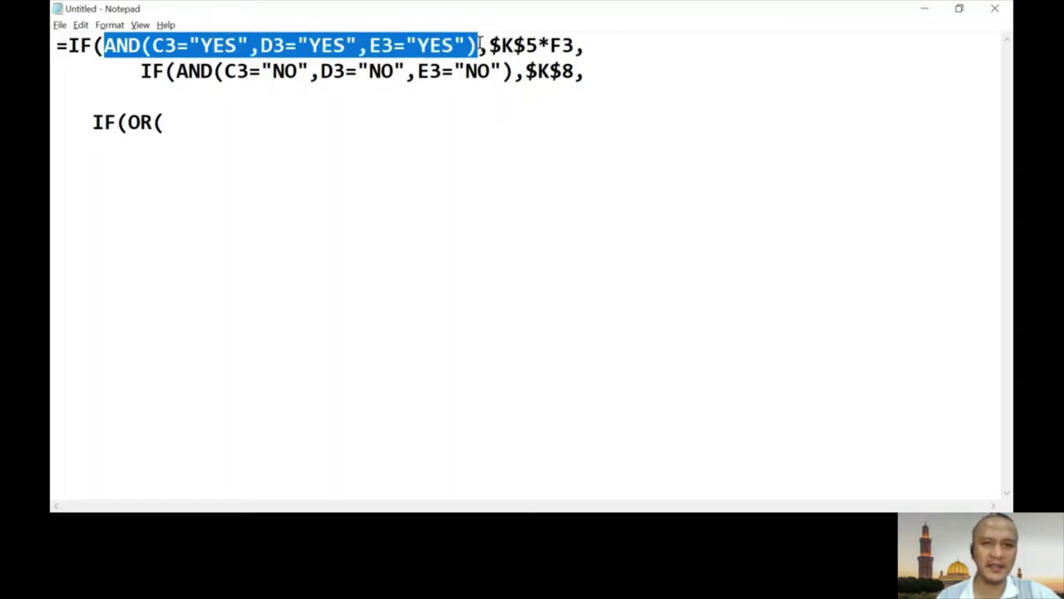
key(ctrl+c)
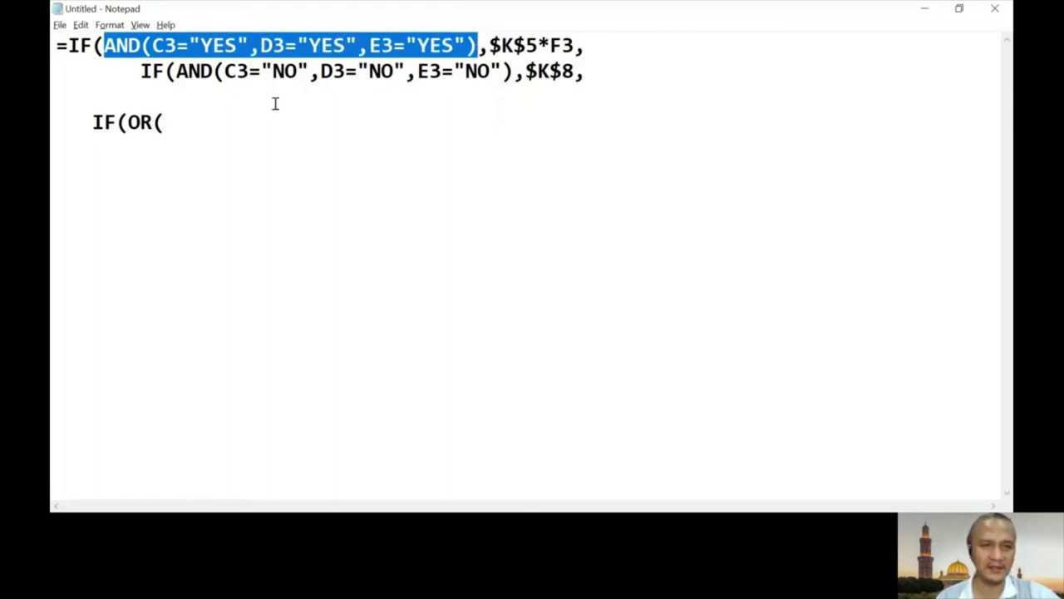
click(178, 124)
key(ctrl+v)
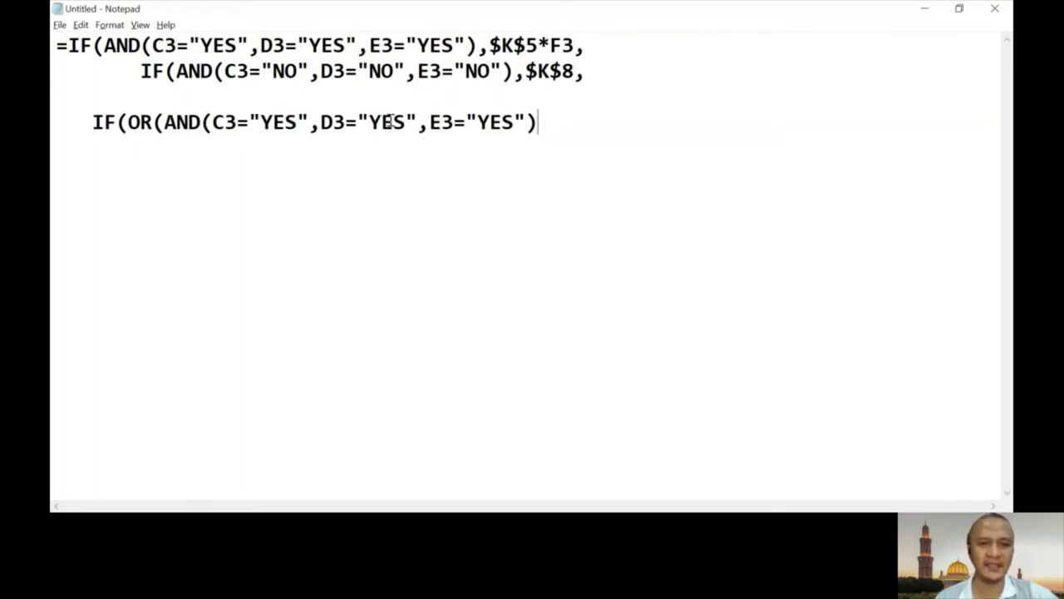
Change E3 to "NO" in the copied AND condition and add a comma after its closing parenthesis.
key(BackSpace)
key(BackSpace)
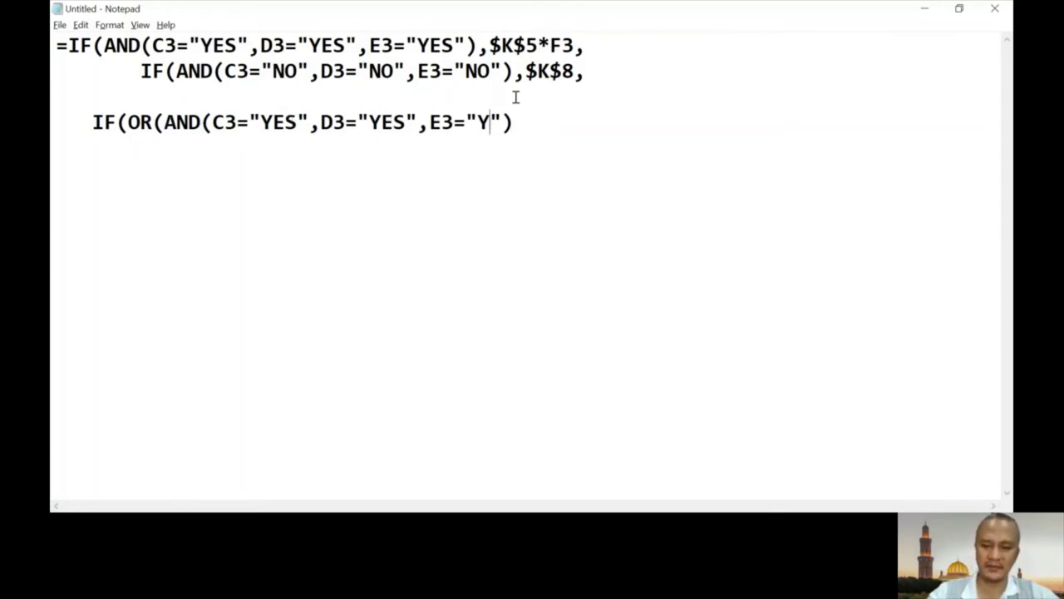
text(nm)
key(BackSpace)
key(BackSpace)
key(BackSpace)
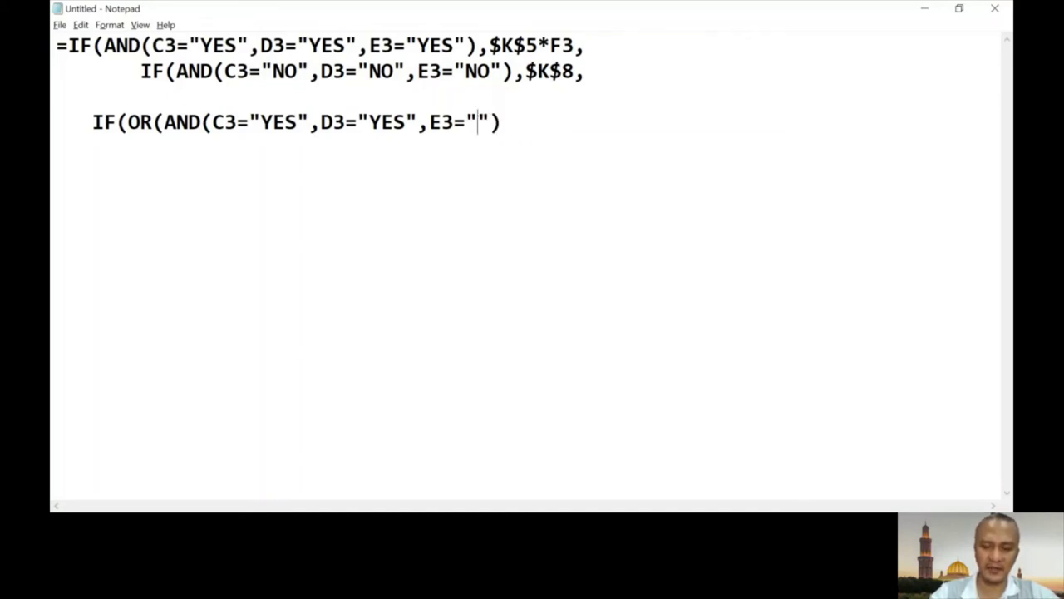
text(NO)
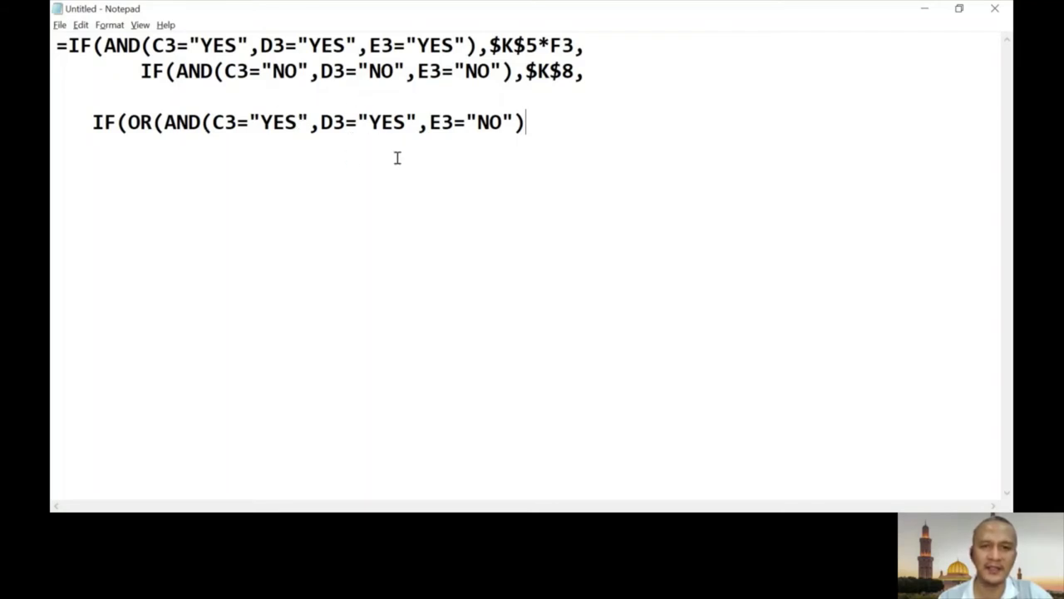
text(,)
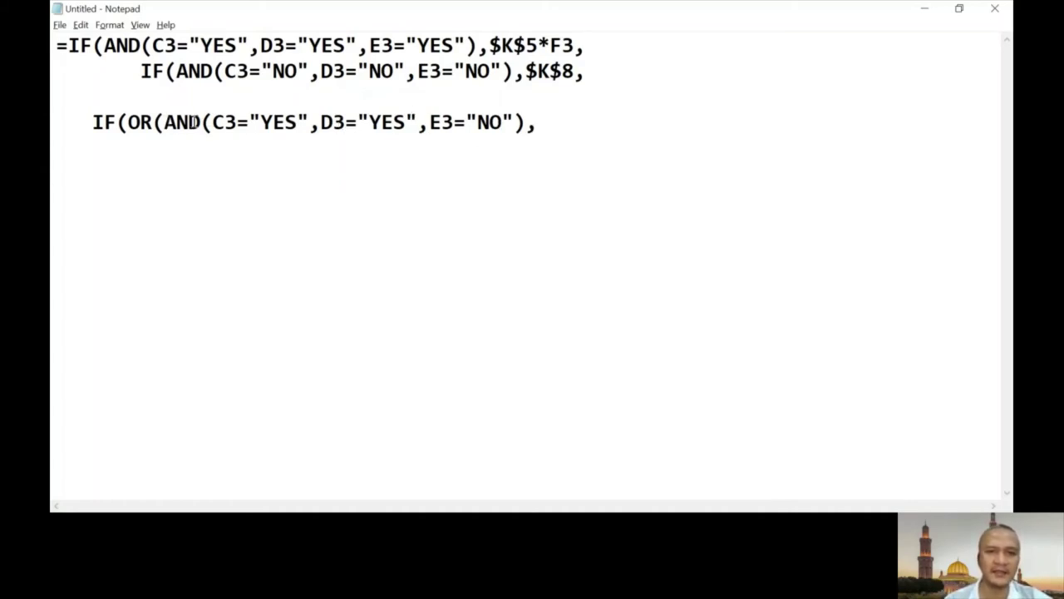
Insert a second copy of the AND condition in the OR, set its D3 to "NO", and end it with a comma.
key(ctrl+v)
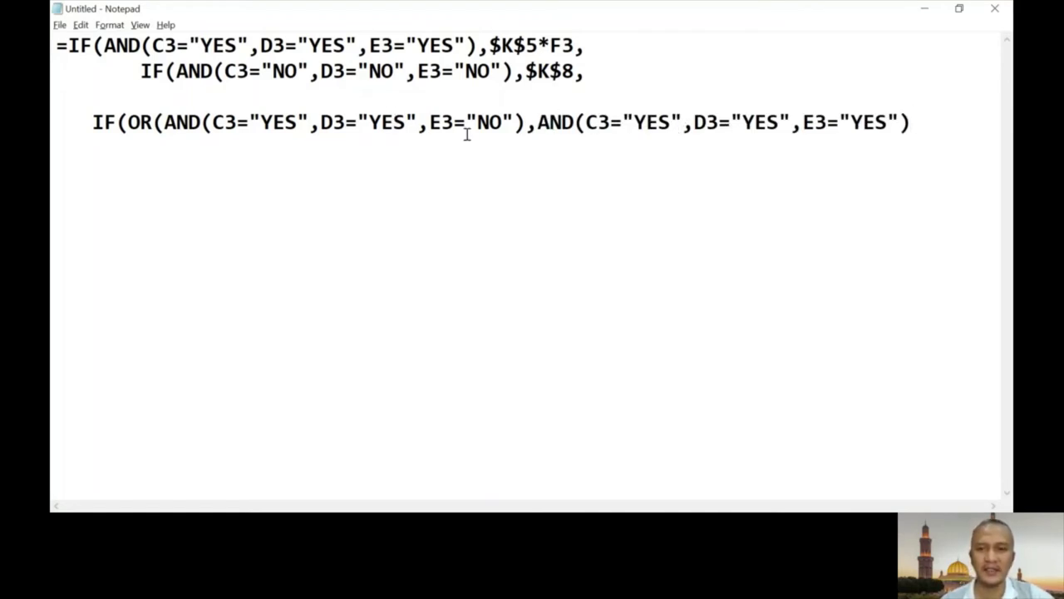
click(779, 123)
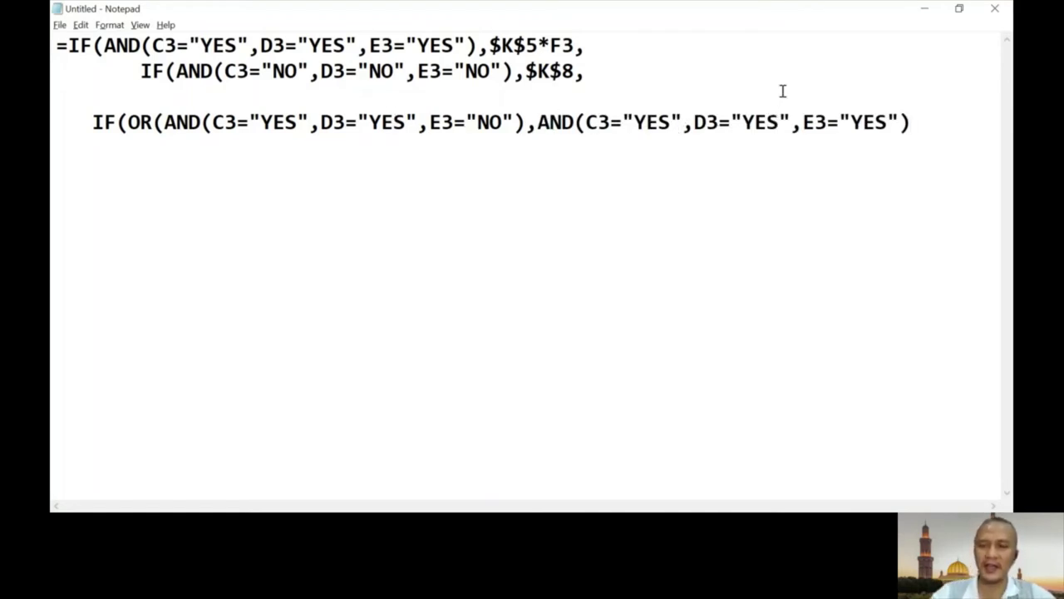
key(BackSpace)
key(BackSpace)
key(BackSpace)
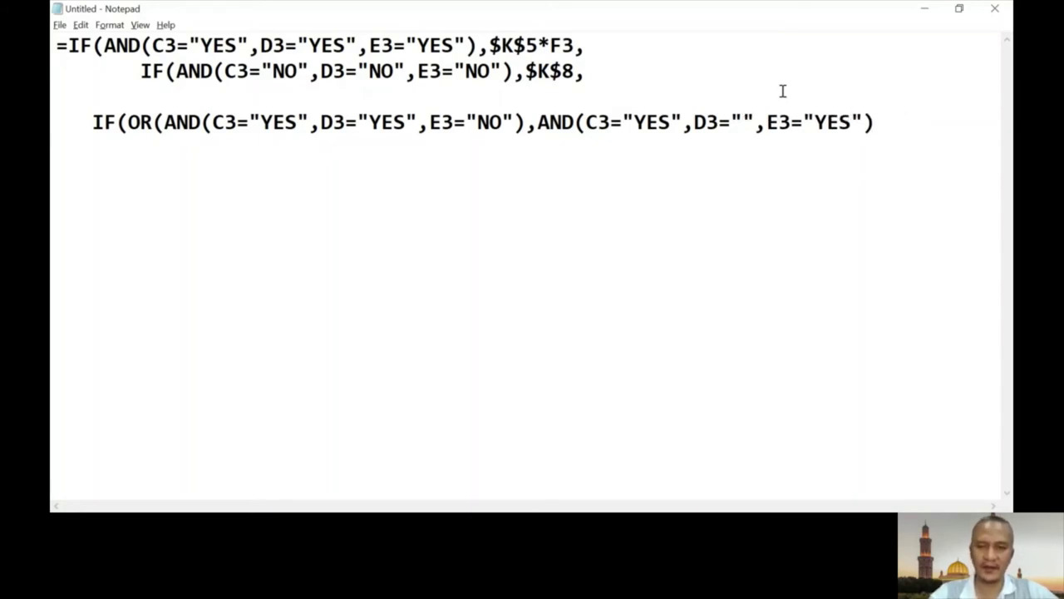
text(NO)
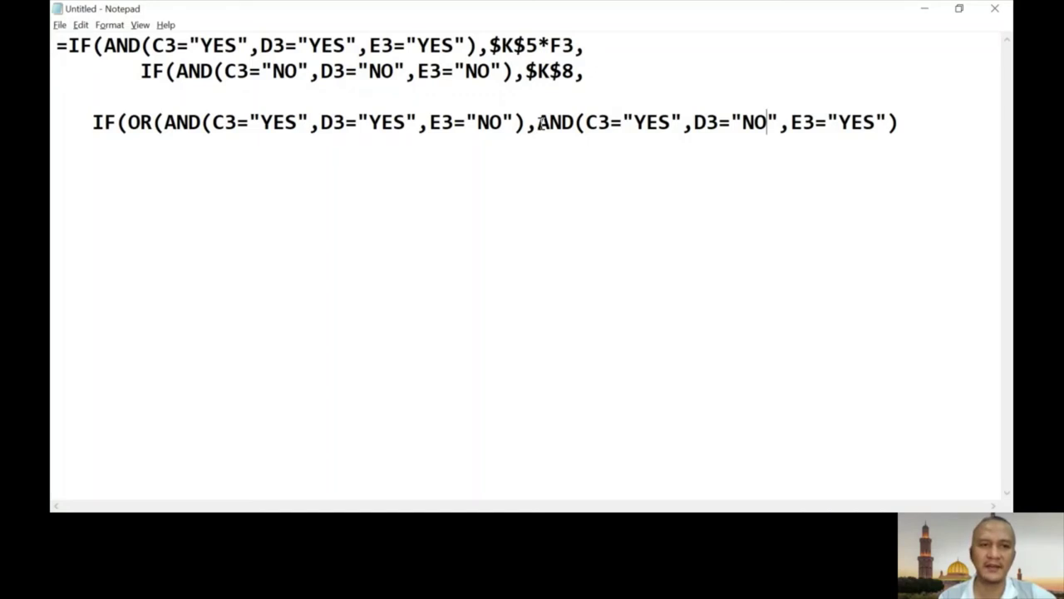
click(901, 125)
text(,)
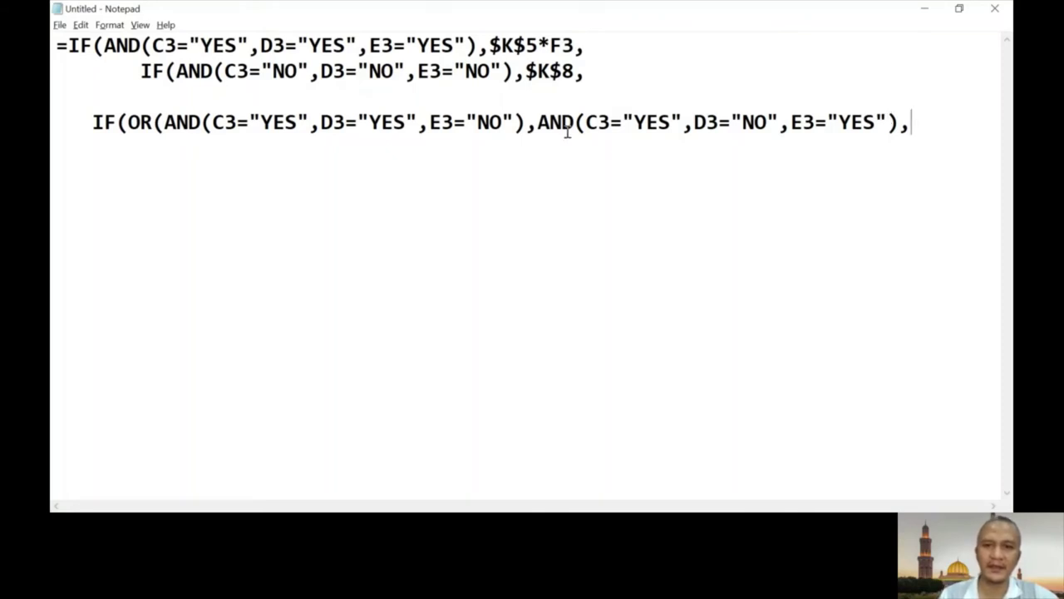
Put the second AND condition on its own line and insert a third copy below it, aligned with the first AND.
click(538, 122)
key(Return)
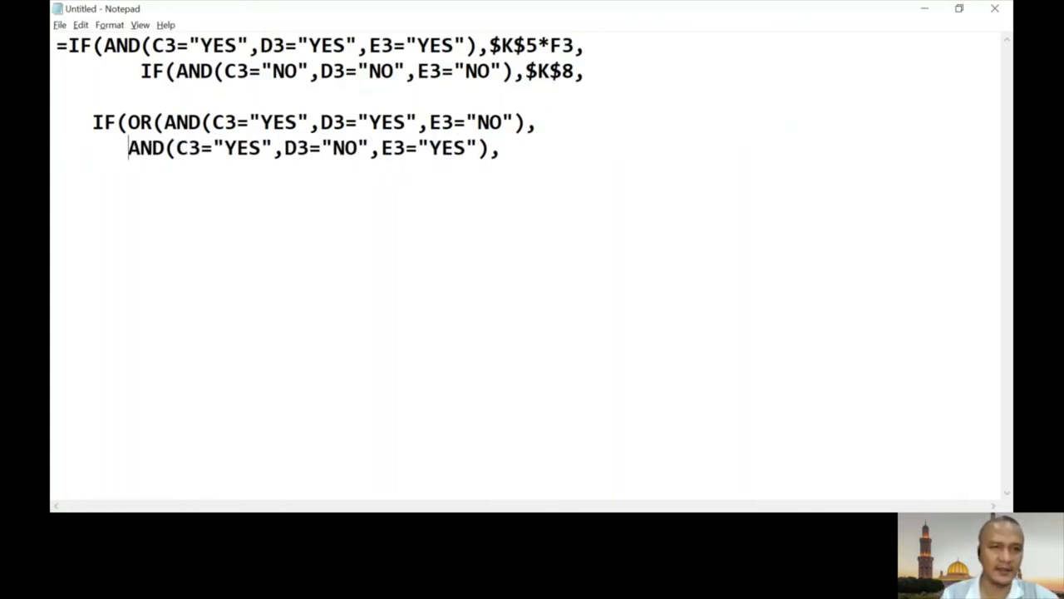
click(538, 165)
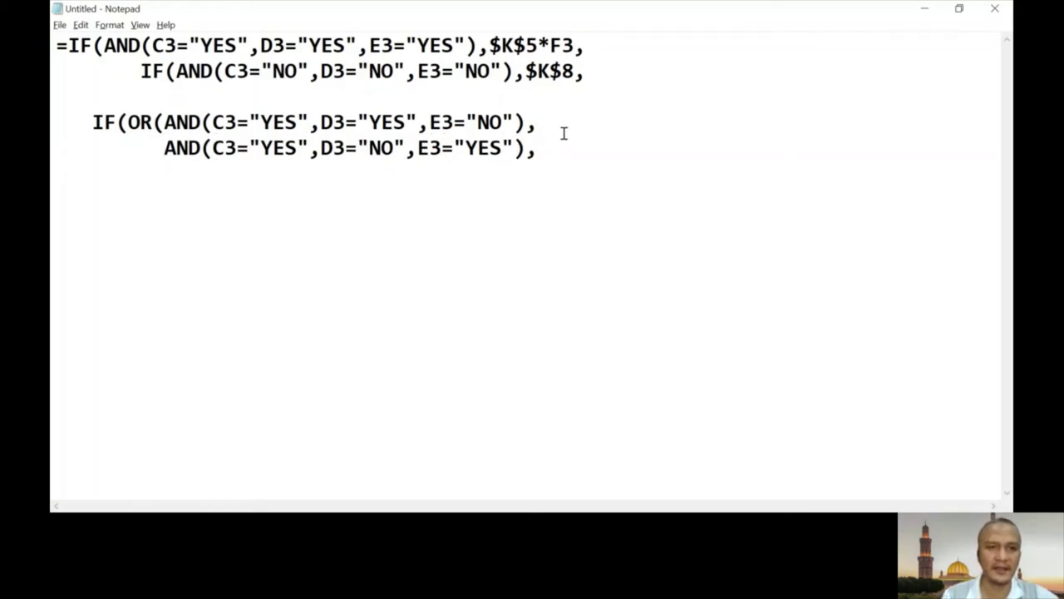
key(Return)
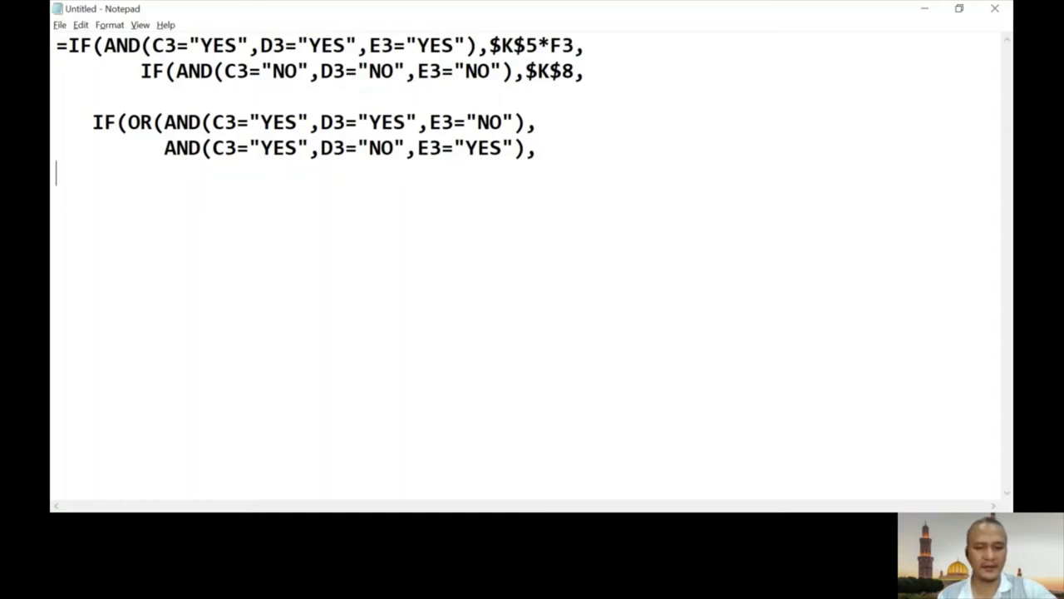
key(ctrl+v)
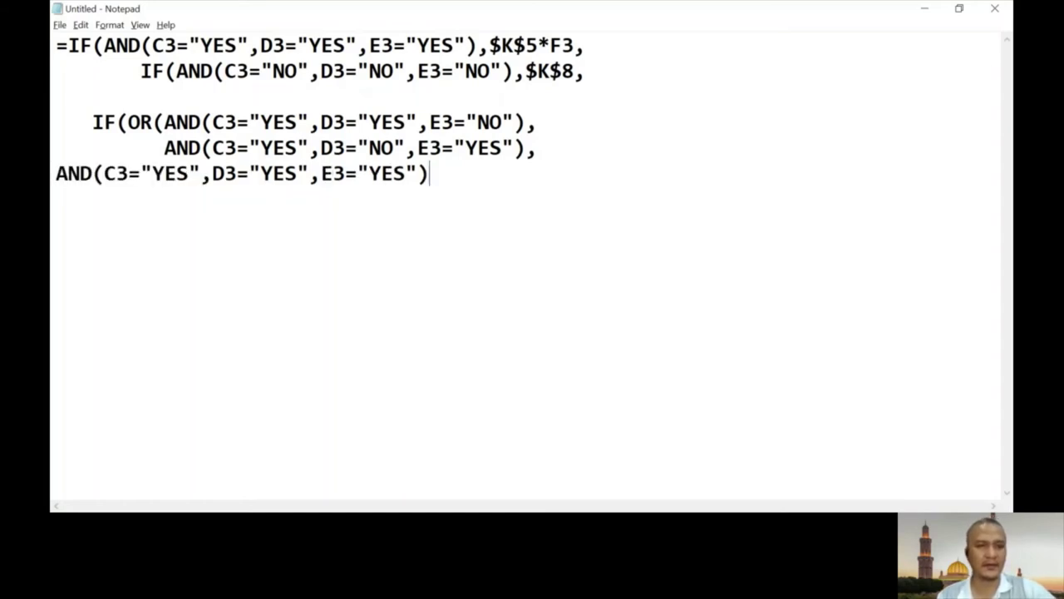
click(53, 173)
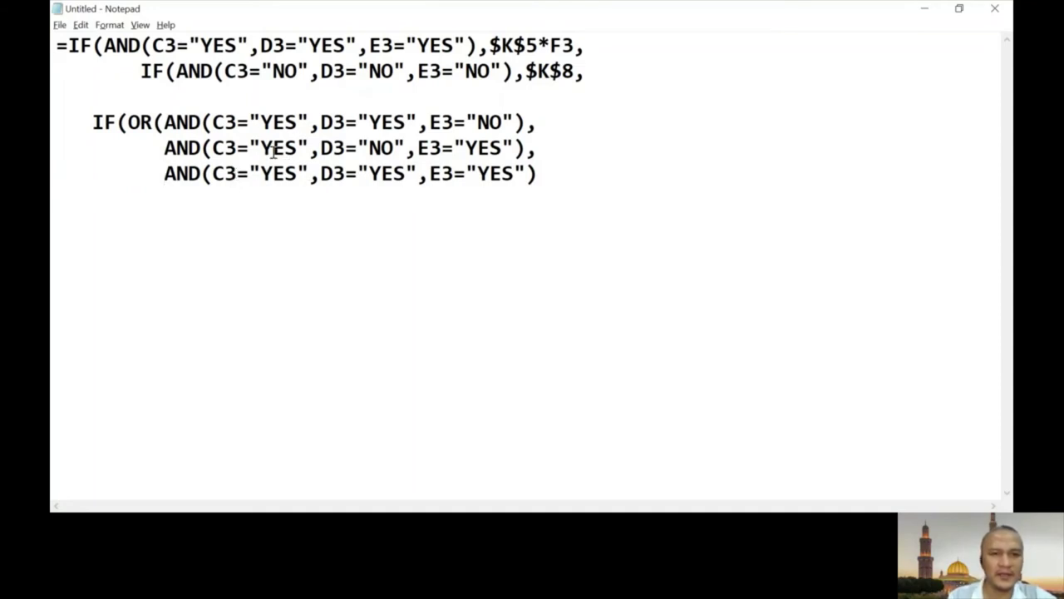
Compare the first two AND conditions in the OR, and change C3 to "NO" in the third.
drag(262, 122, 507, 122)
drag(261, 147, 514, 147)
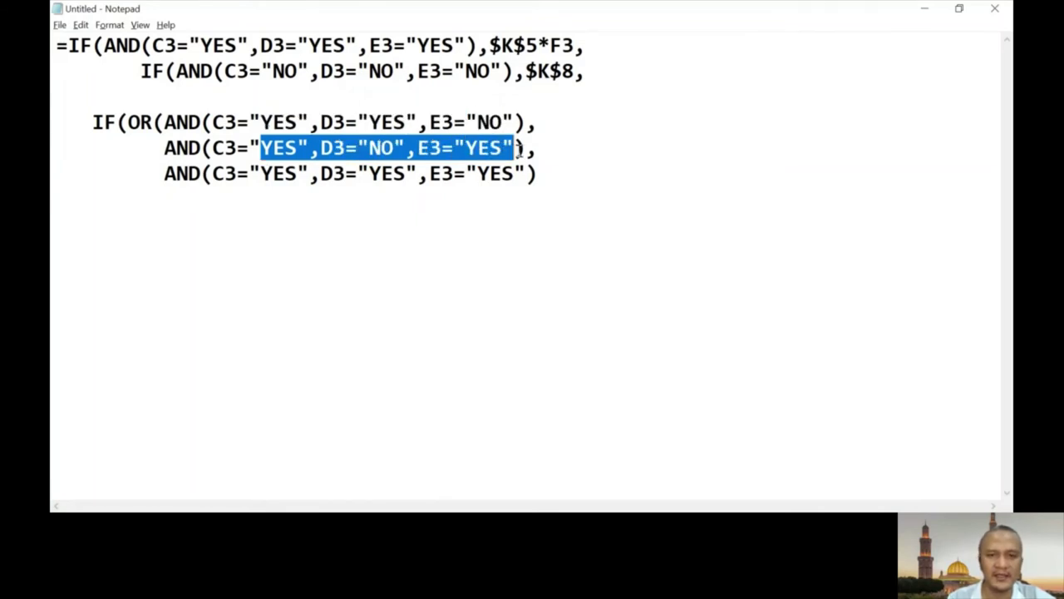
click(260, 173)
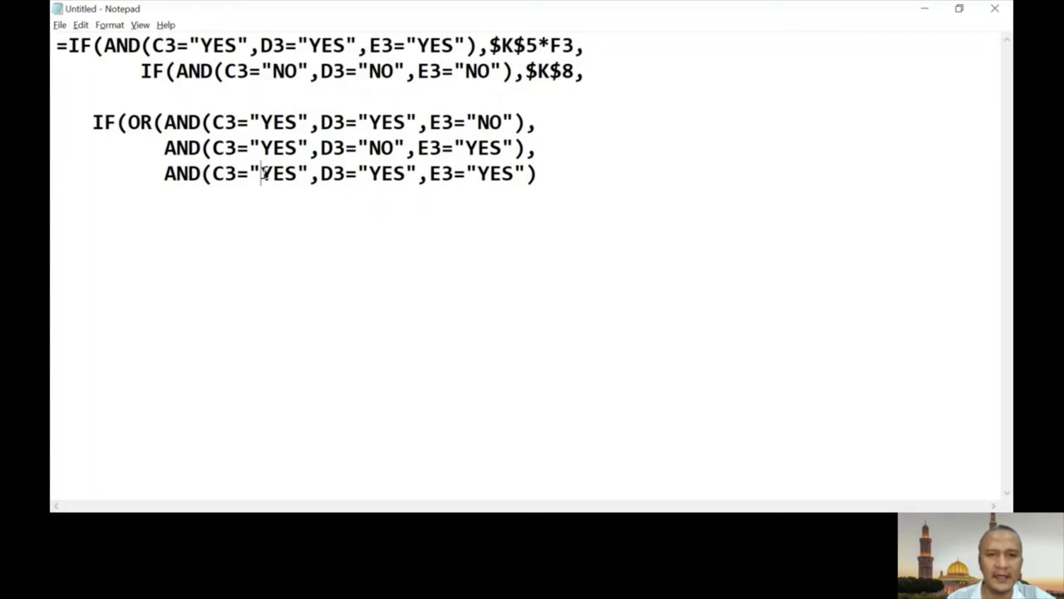
click(297, 173)
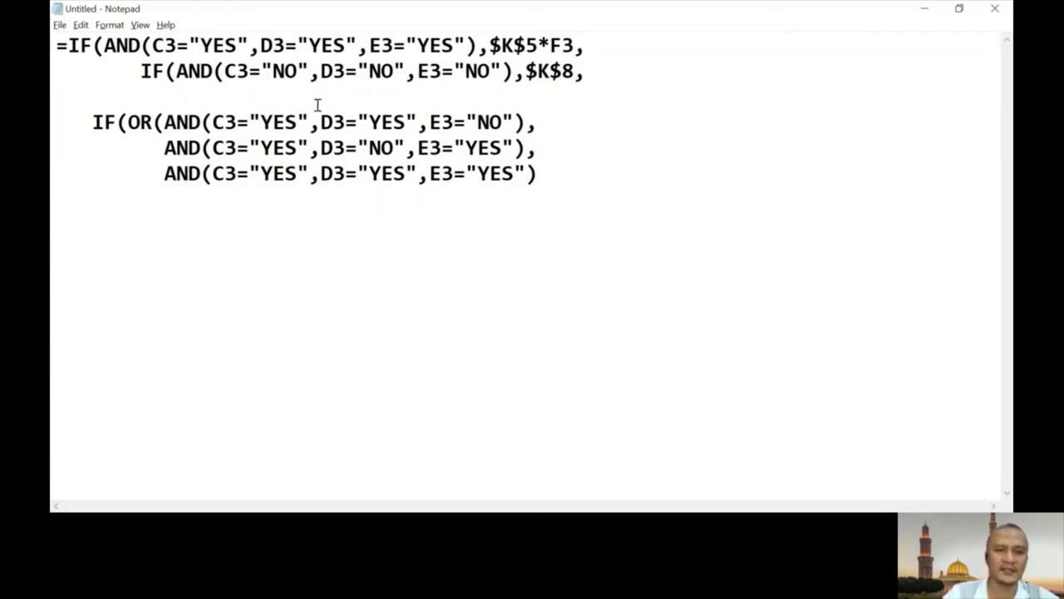
text(\)
key(BackSpace)
key(BackSpace)
key(BackSpace)
key(BackSpace)
key(BackSpace)
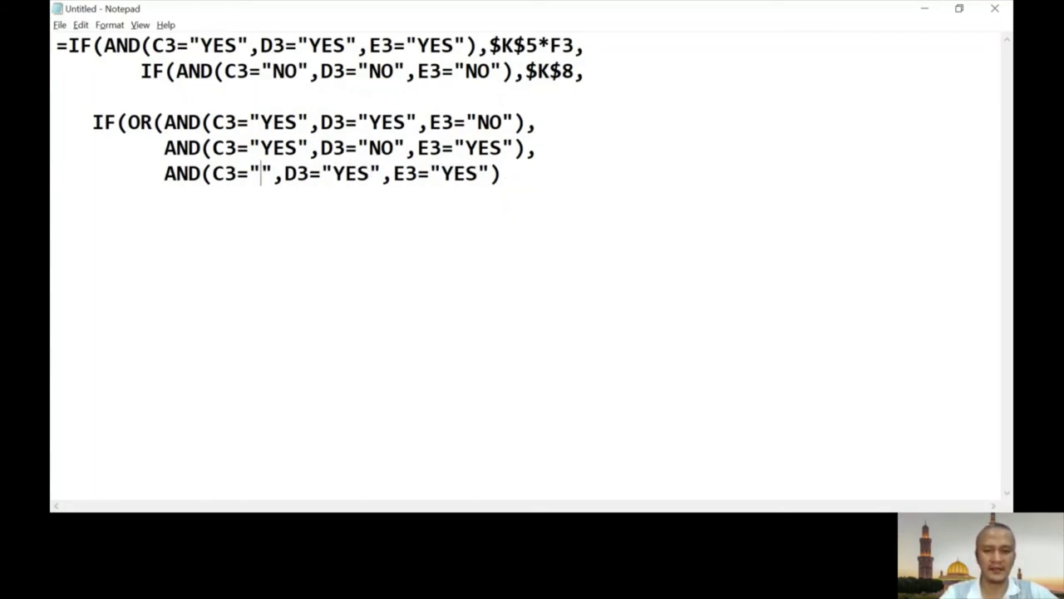
text(NO)
click(528, 173)
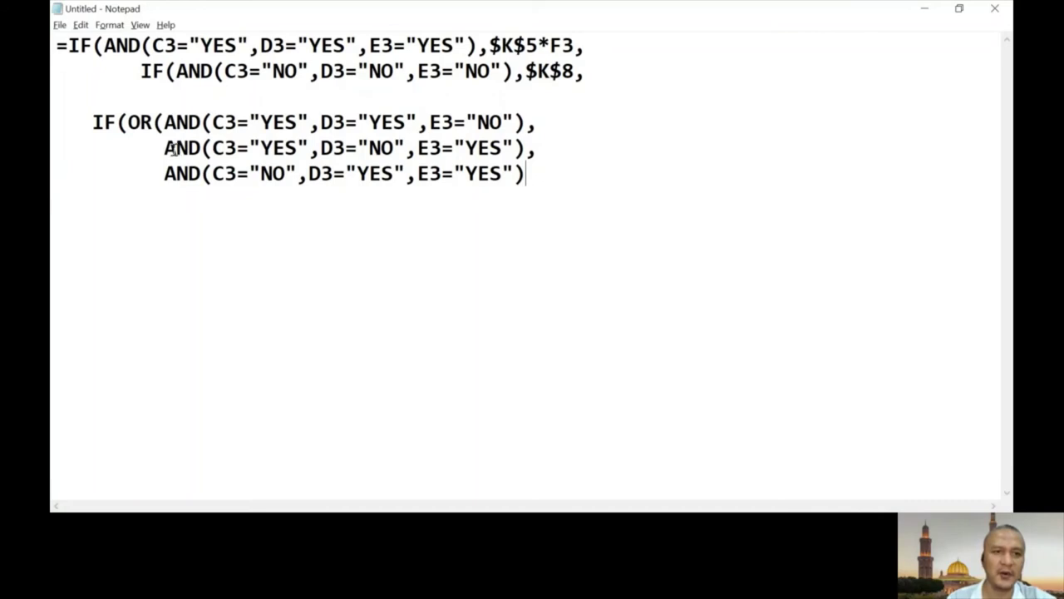
Review the second and third AND conditions, and close the OR function with a parenthesis and a comma.
drag(174, 148, 453, 148)
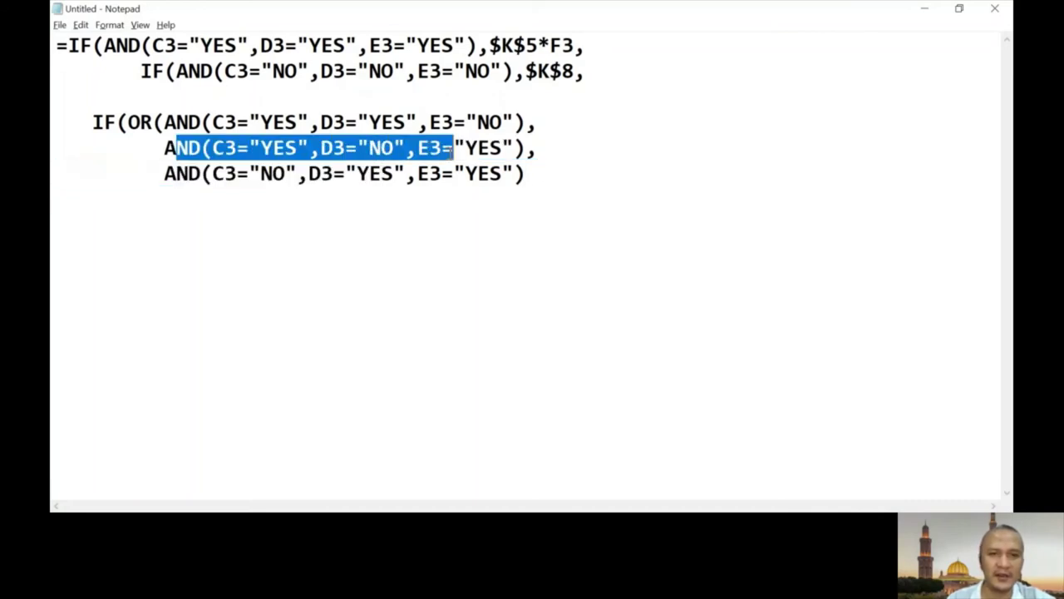
drag(165, 173, 527, 175)
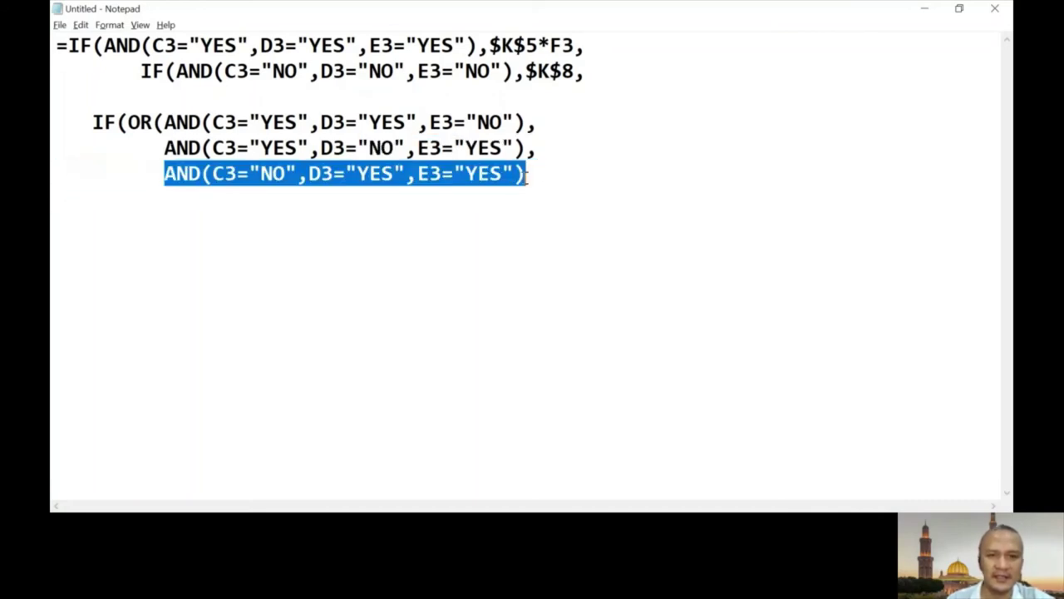
click(529, 174)
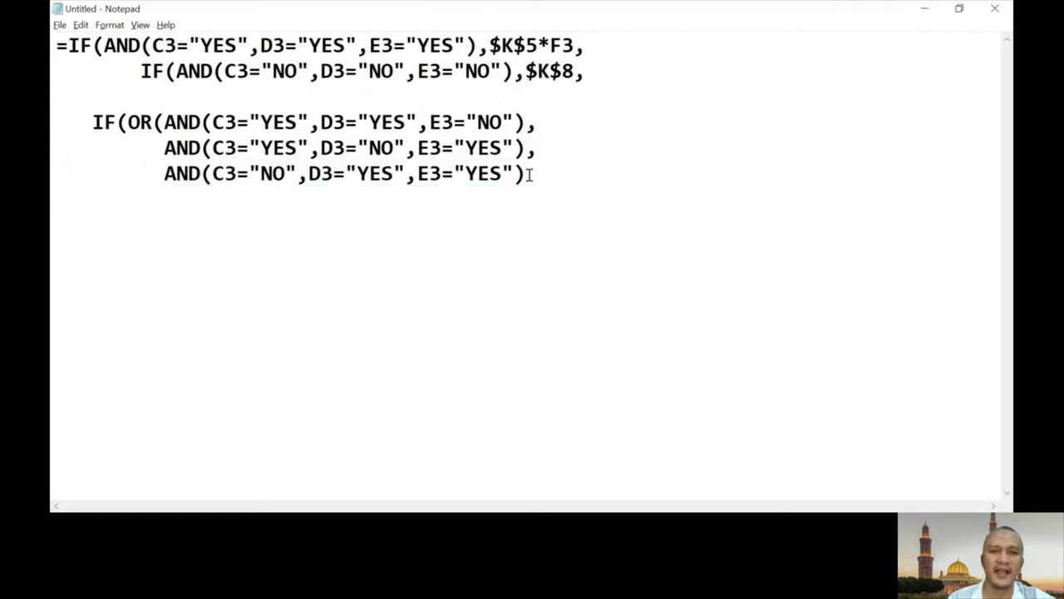
text())
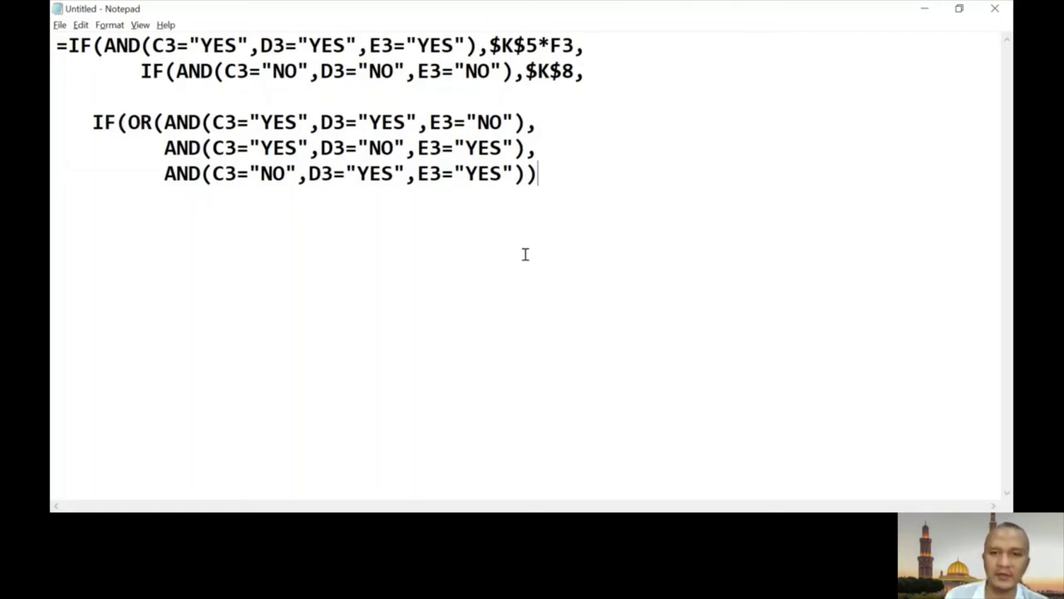
text(,)
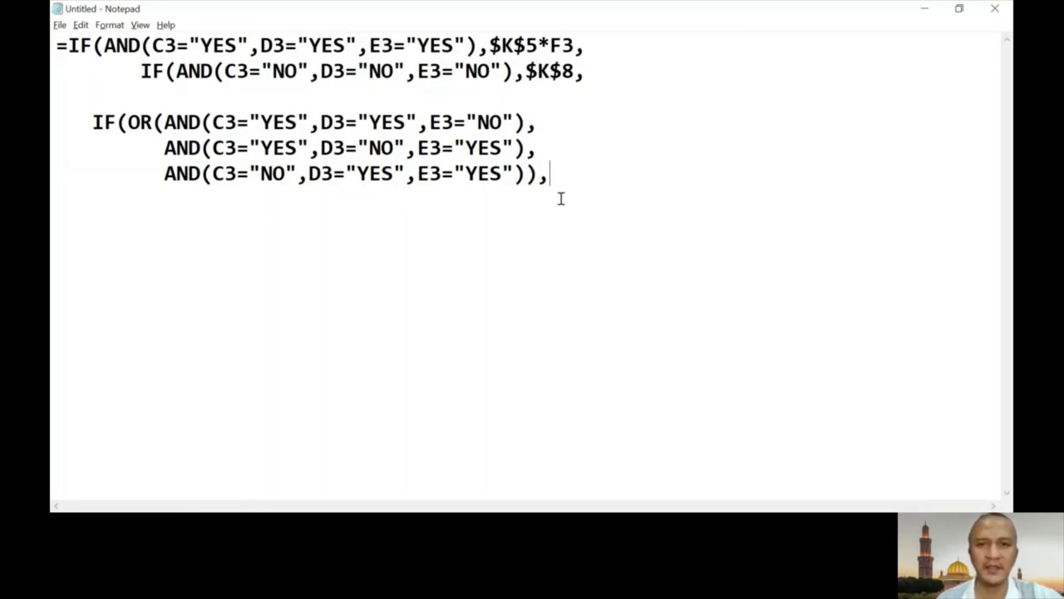
Copy $K$5*F3 from the first IF to the end of the third IF as its value if true.
drag(490, 46, 573, 46)
key(ctrl+c)
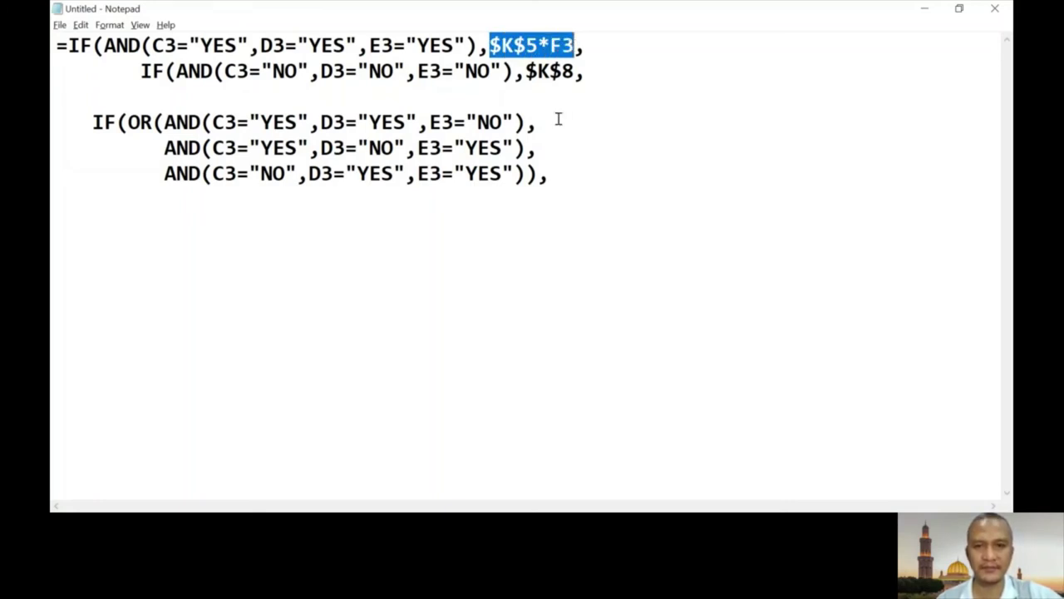
click(563, 178)
key(ctrl+v)
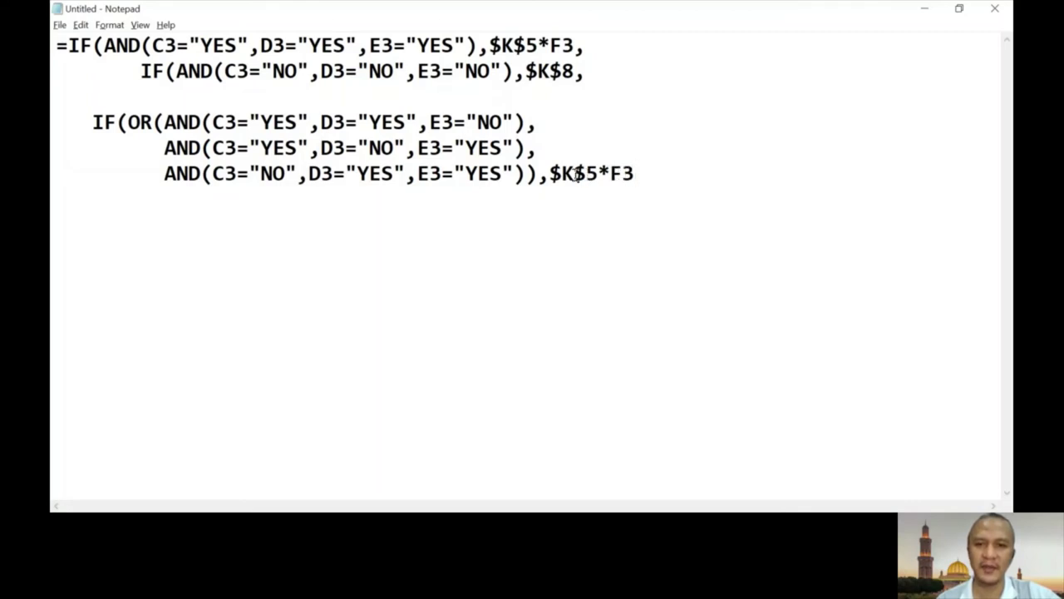
Change the third IF's value if true to $K$6*F3, and add a comma after it.
key(alt+Tab)
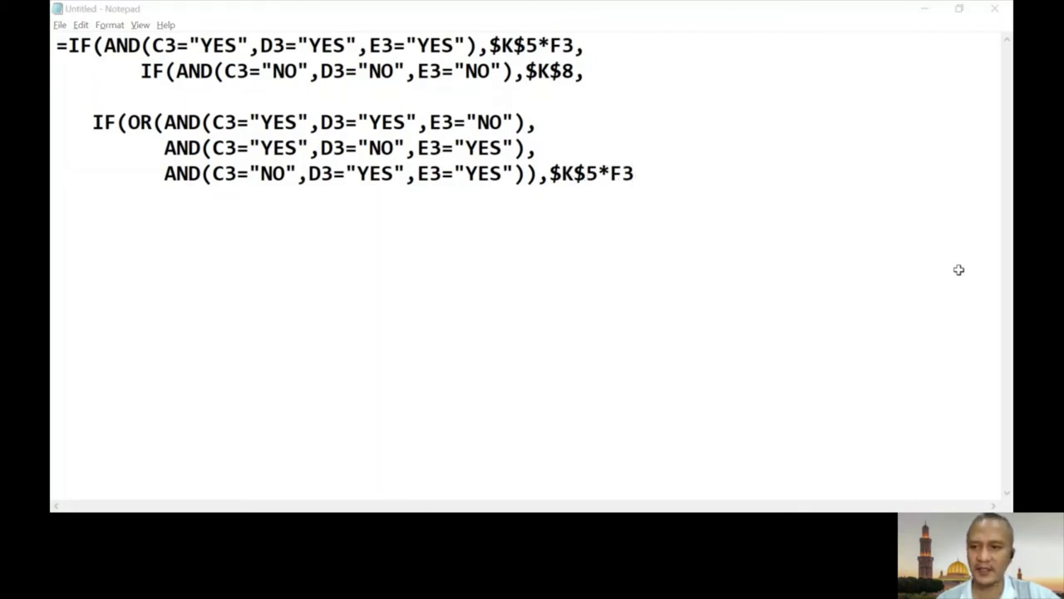
click(773, 363)
click(588, 173)
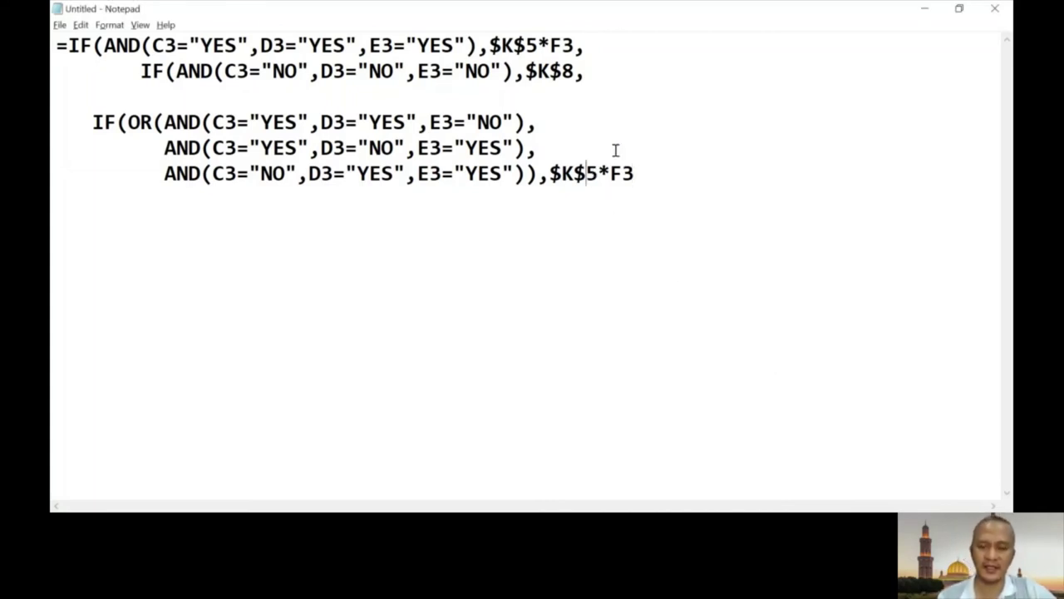
key(Delete)
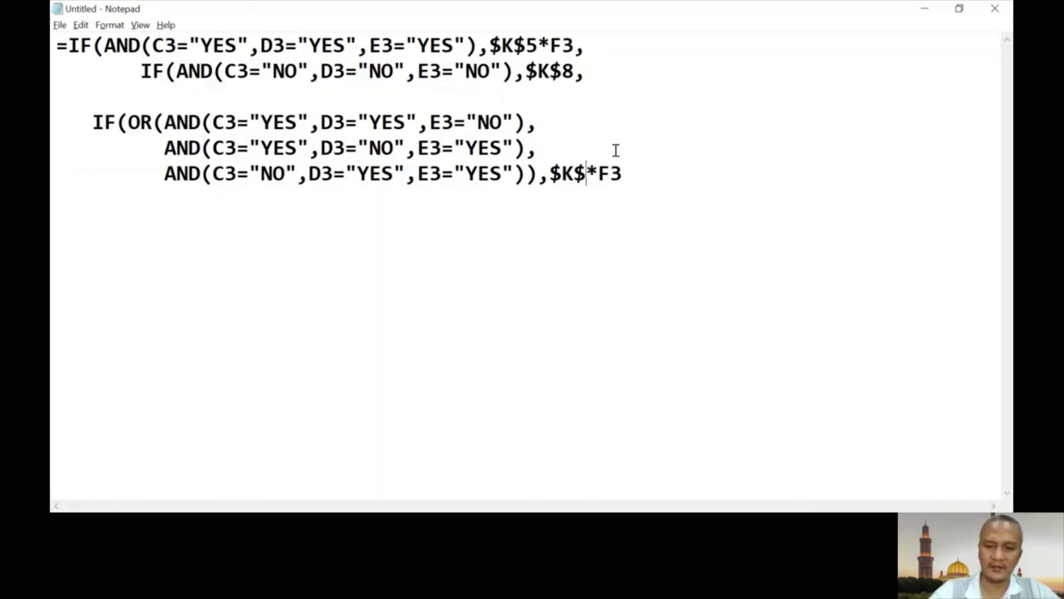
text(6)
click(647, 175)
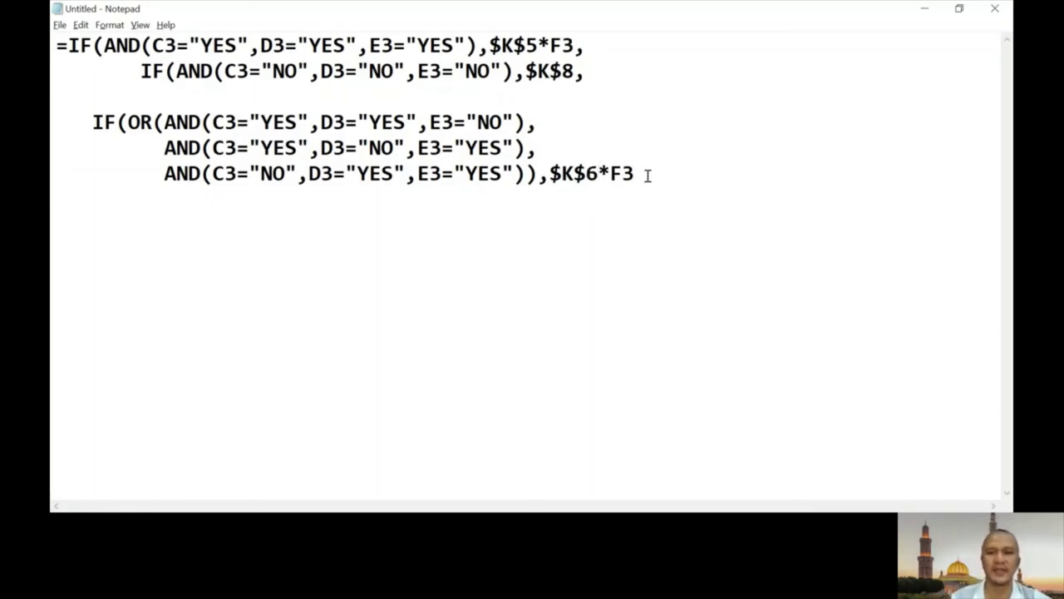
text(,)
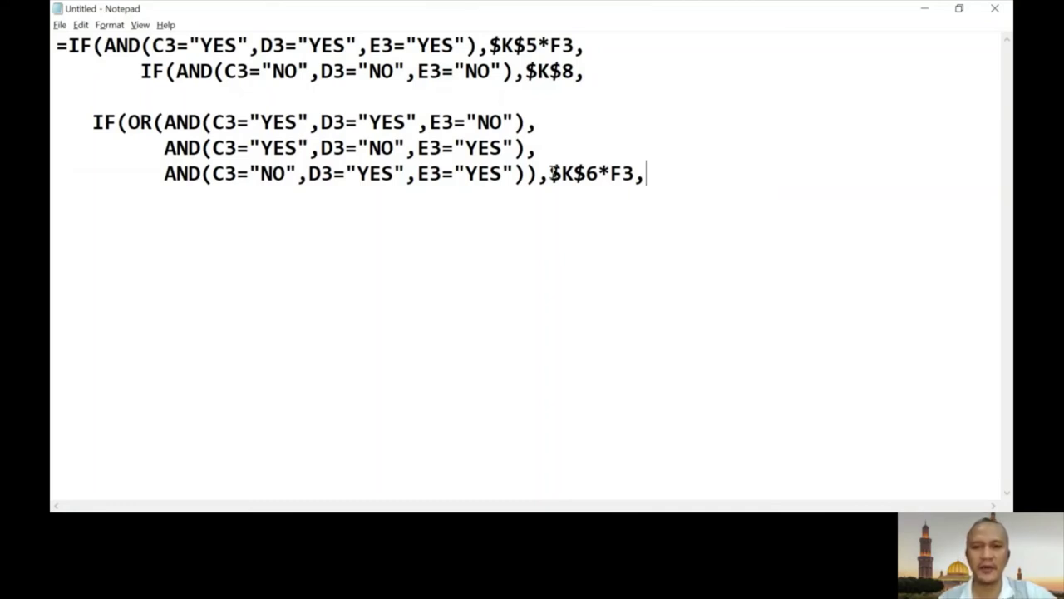
Copy $K$6*F3 to the end of the formula as the value if false, changing it to $K$7*F3 with a closing parenthesis.
drag(550, 173, 634, 174)
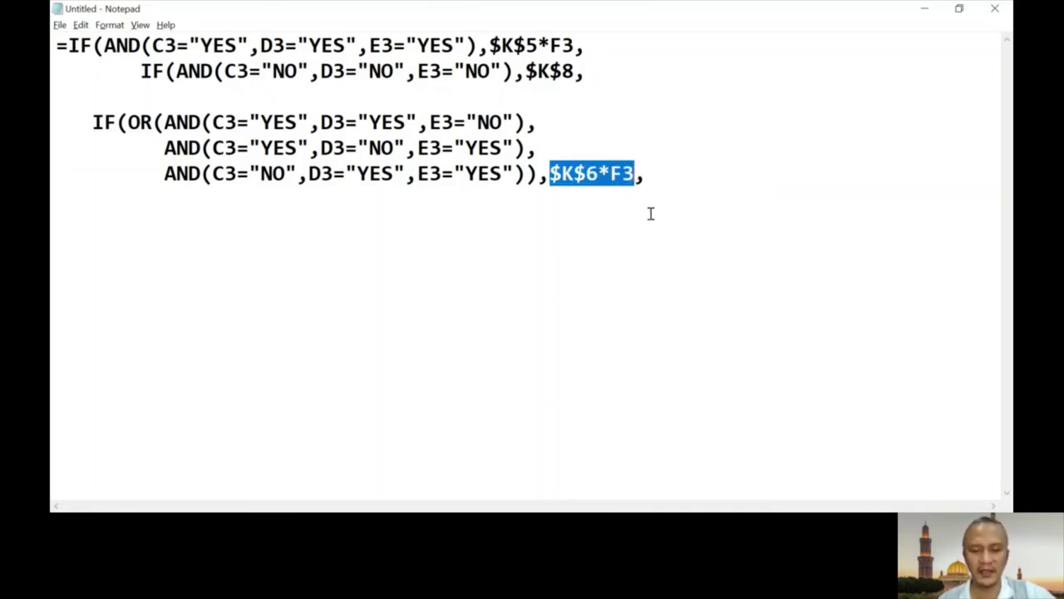
click(660, 175)
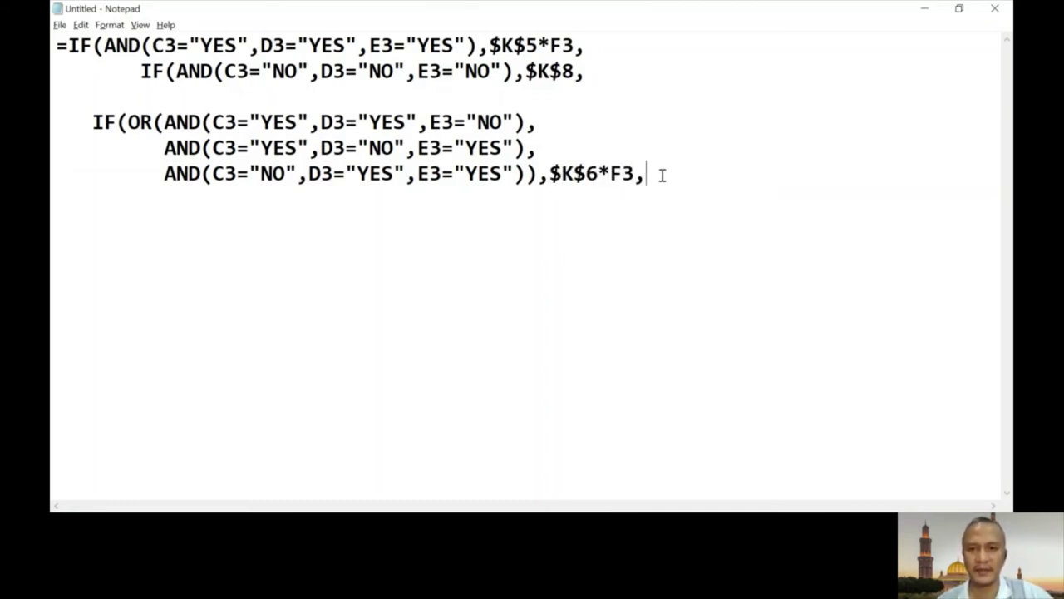
key(ctrl+v)
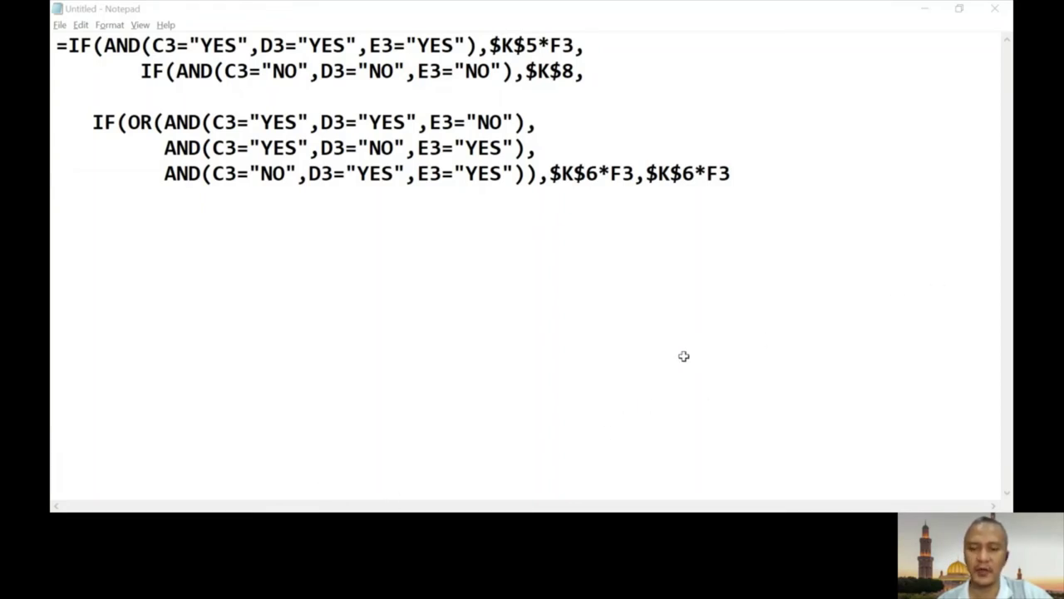
click(594, 340)
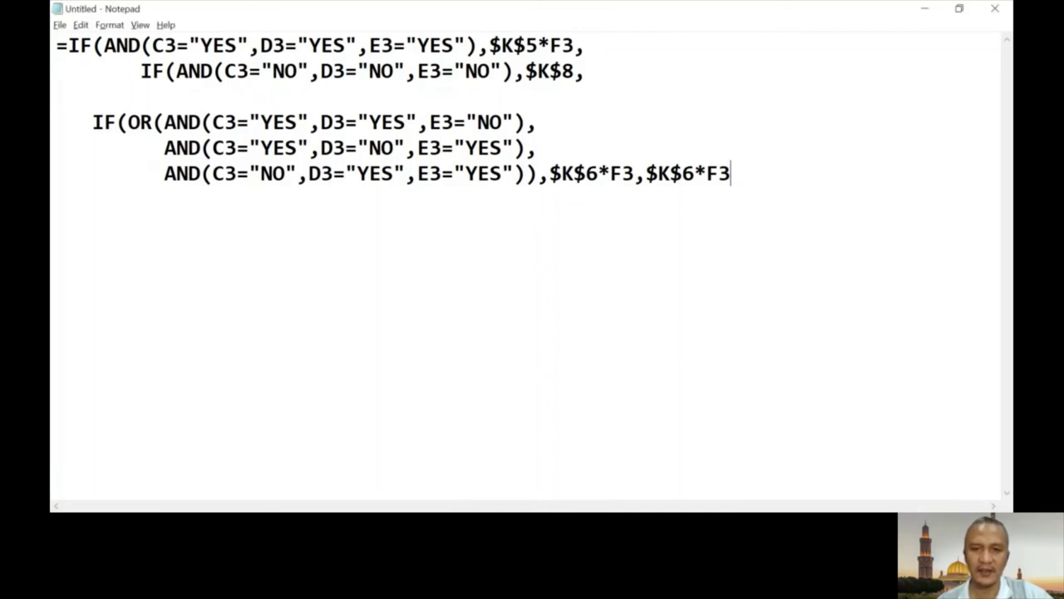
click(694, 173)
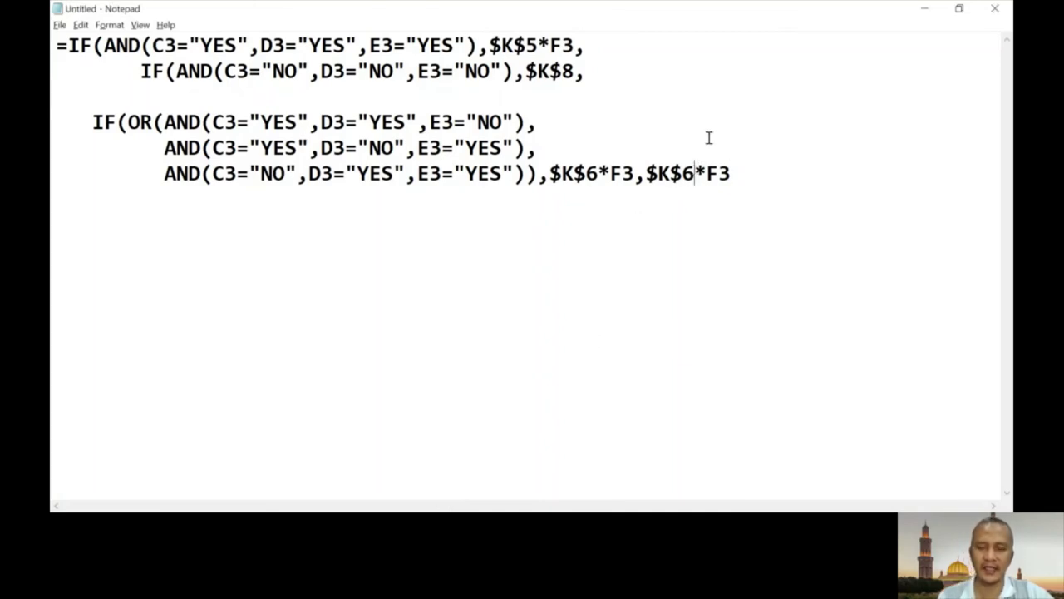
key(BackSpace)
text(7)
key(End)
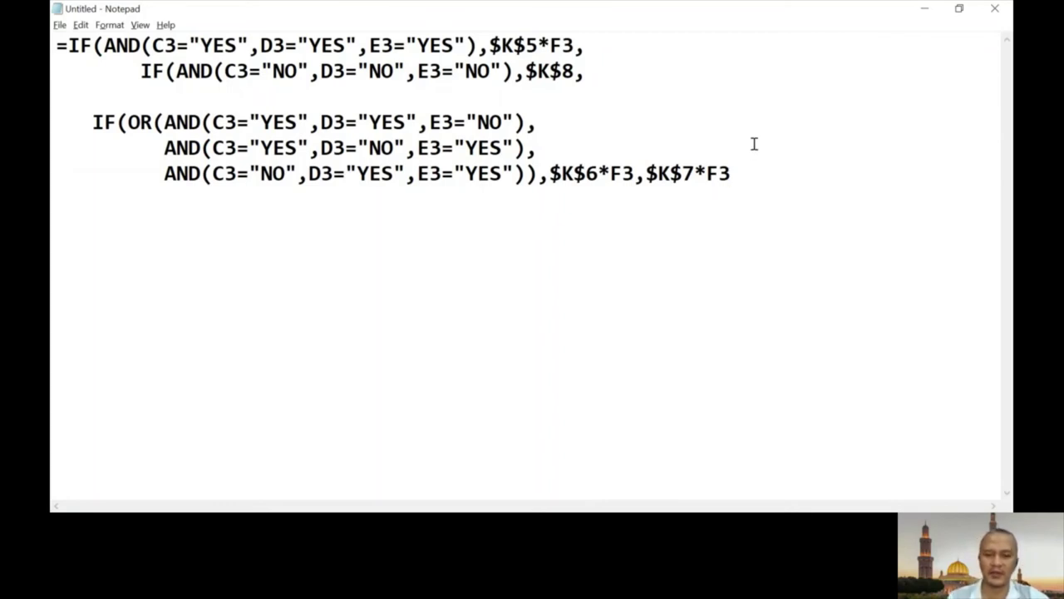
text())
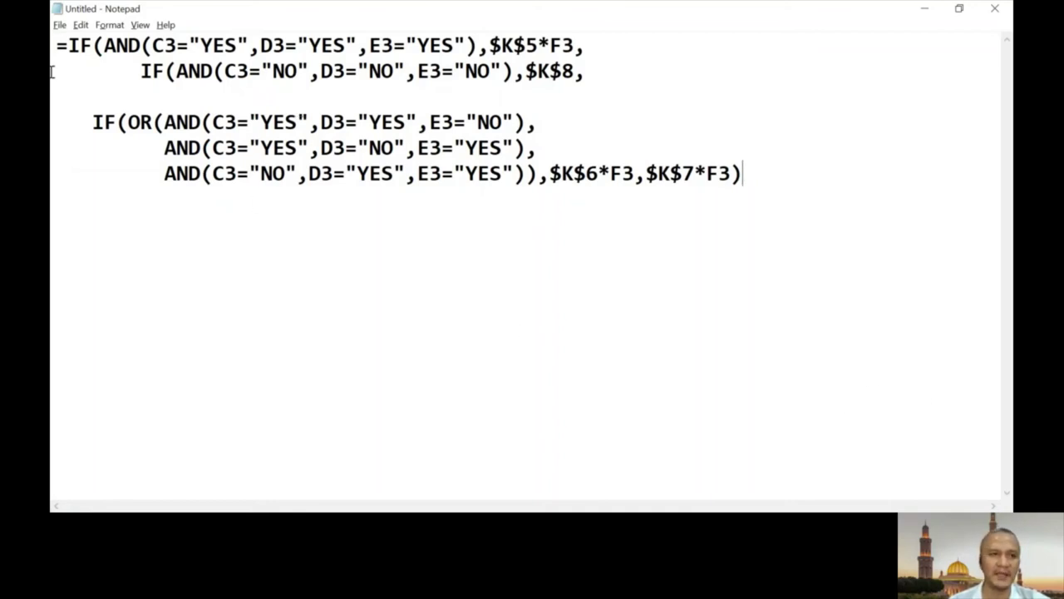
Copy the whole formula from Notepad and paste it into cell G3 of the Example 5 sheet in Excel.
drag(54, 46, 759, 186)
key(ctrl+c)
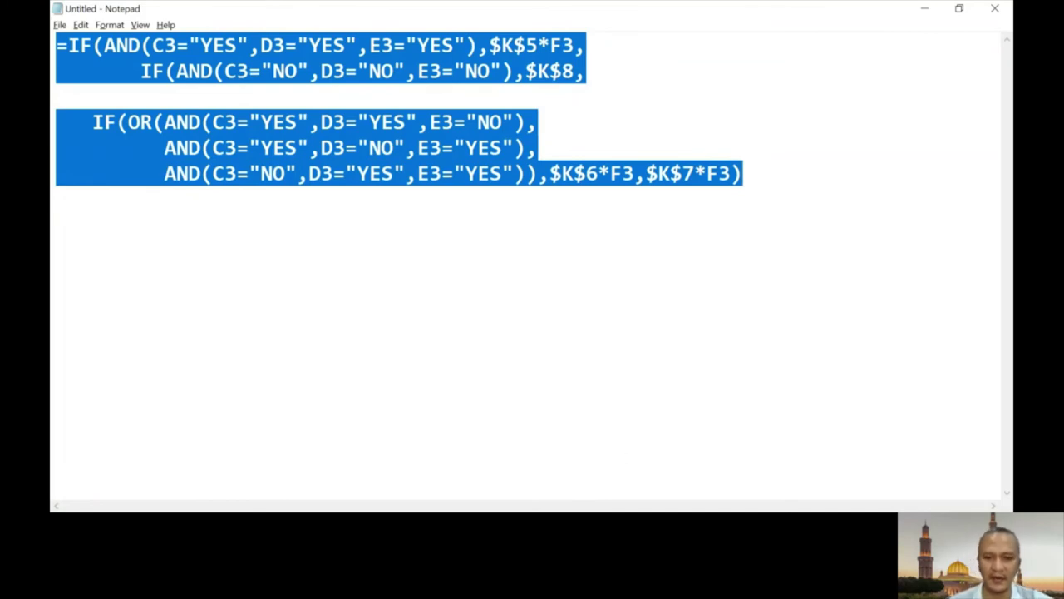
key(alt+Tab)
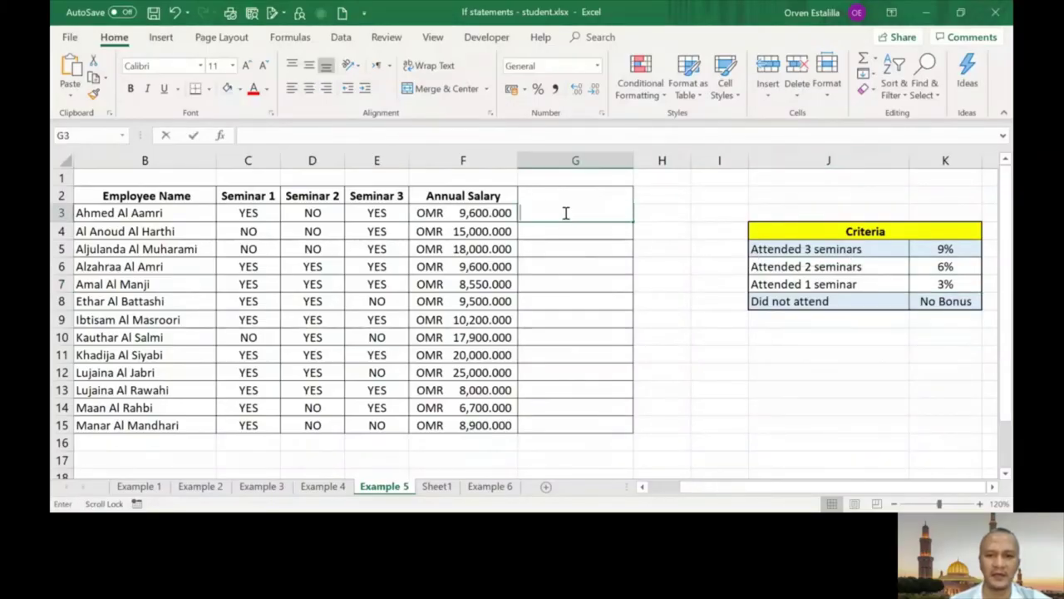
double_click(565, 213)
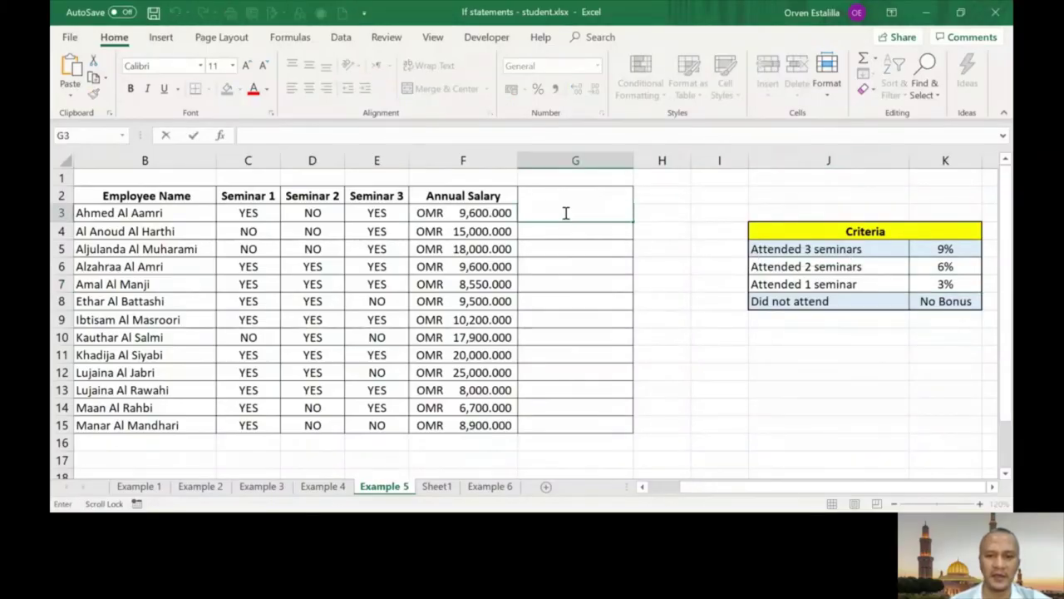
key(ctrl+v)
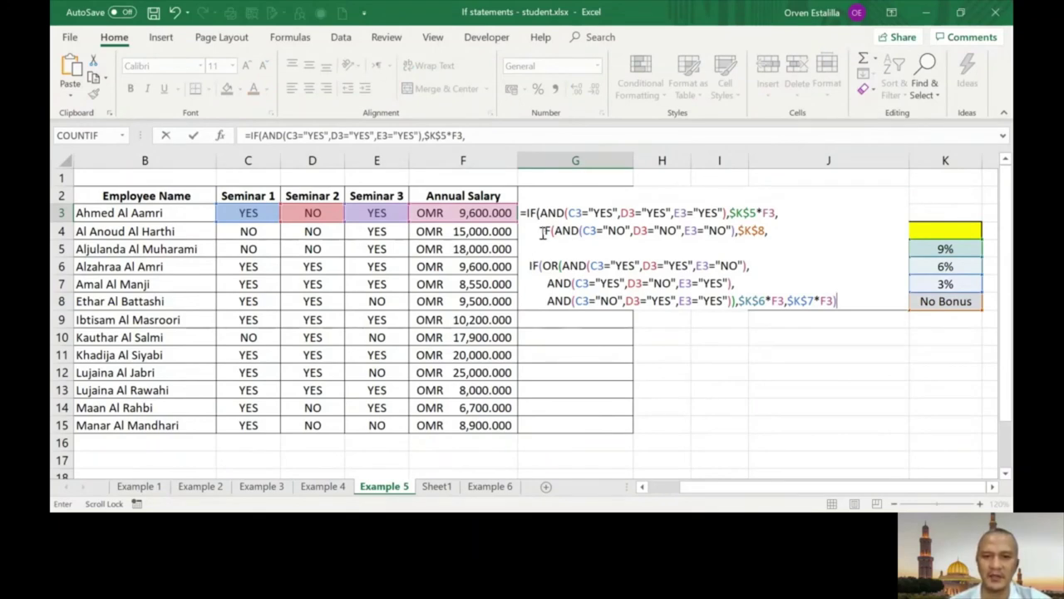
Remove the line breaks and indentation before the second and third IF functions in the G3 formula.
click(538, 230)
key(BackSpace)
key(BackSpace)
key(BackSpace)
key(BackSpace)
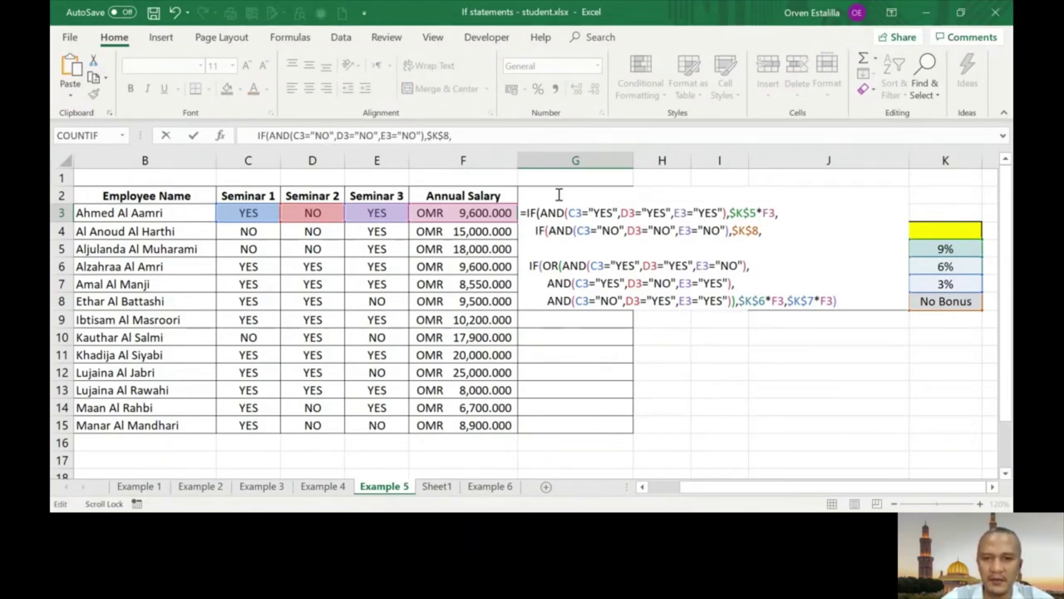
key(BackSpace)
key(BackSpace)
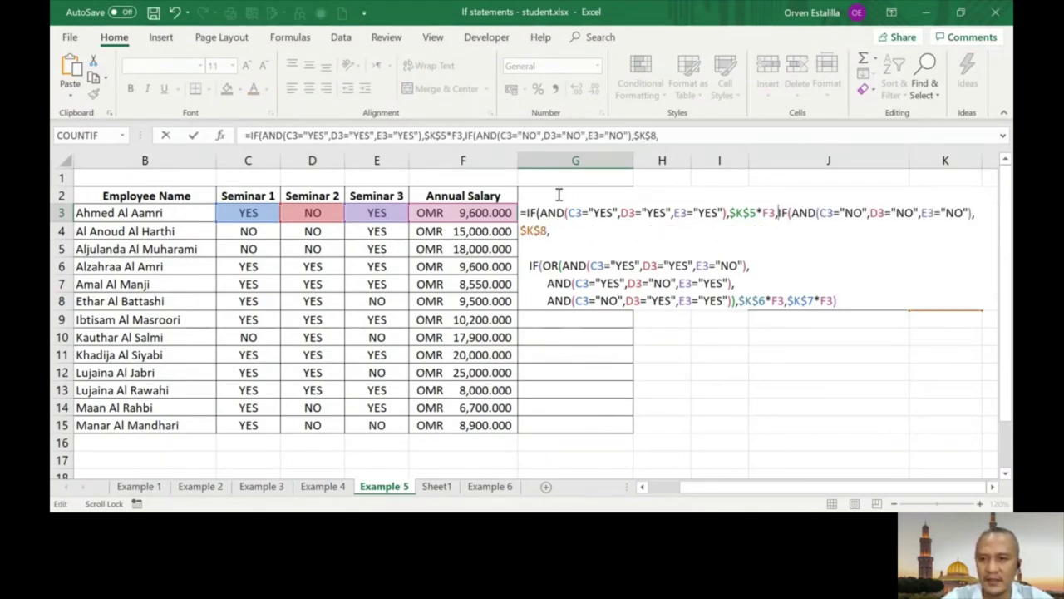
click(530, 265)
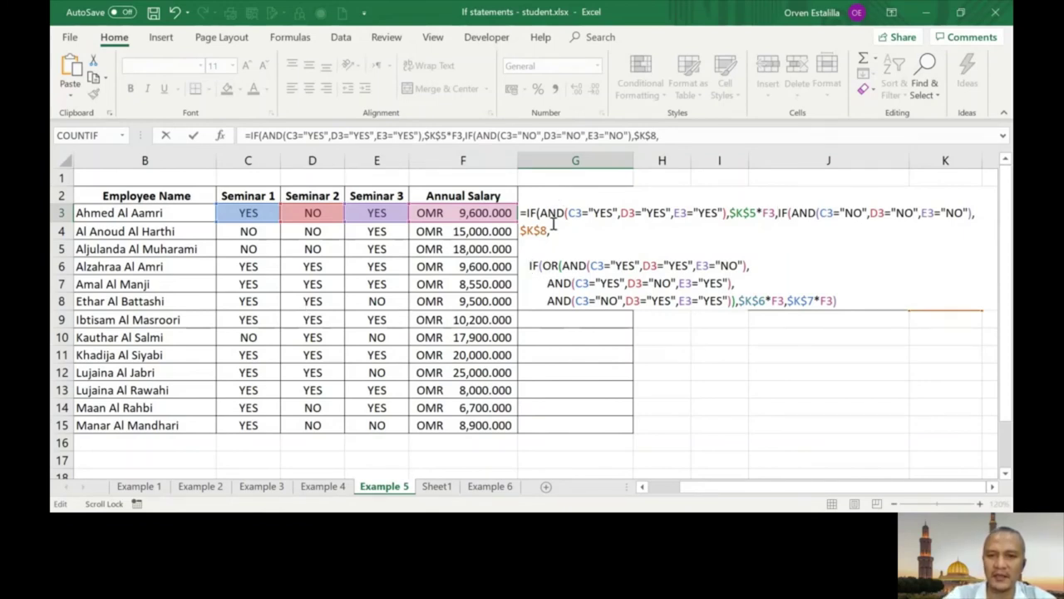
key(BackSpace)
key(BackSpace)
key(BackSpace)
key(BackSpace)
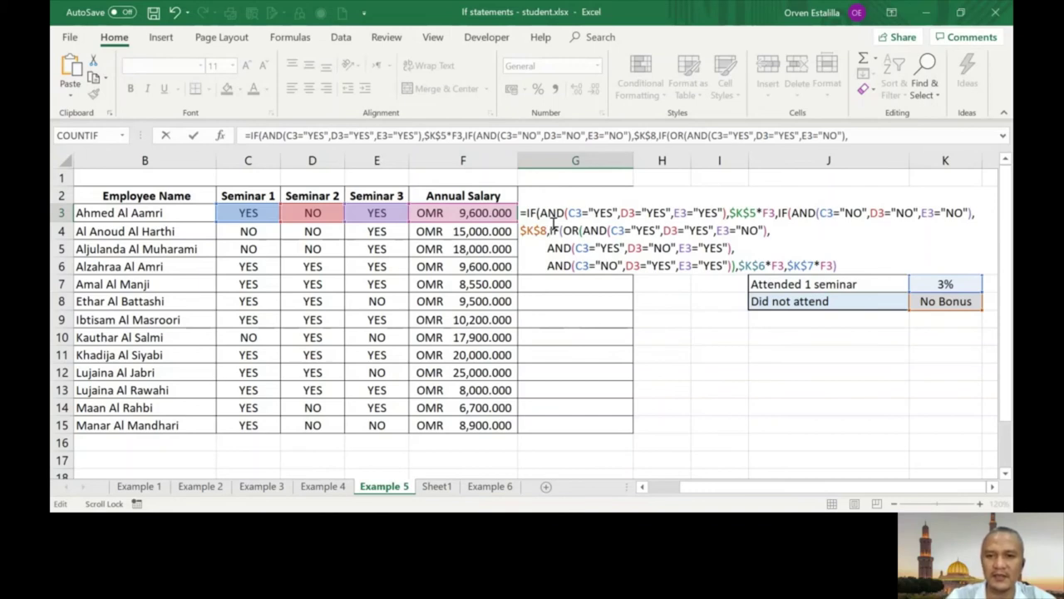
Remove the line break and indentation before the OR function's second AND condition in G3.
click(549, 247)
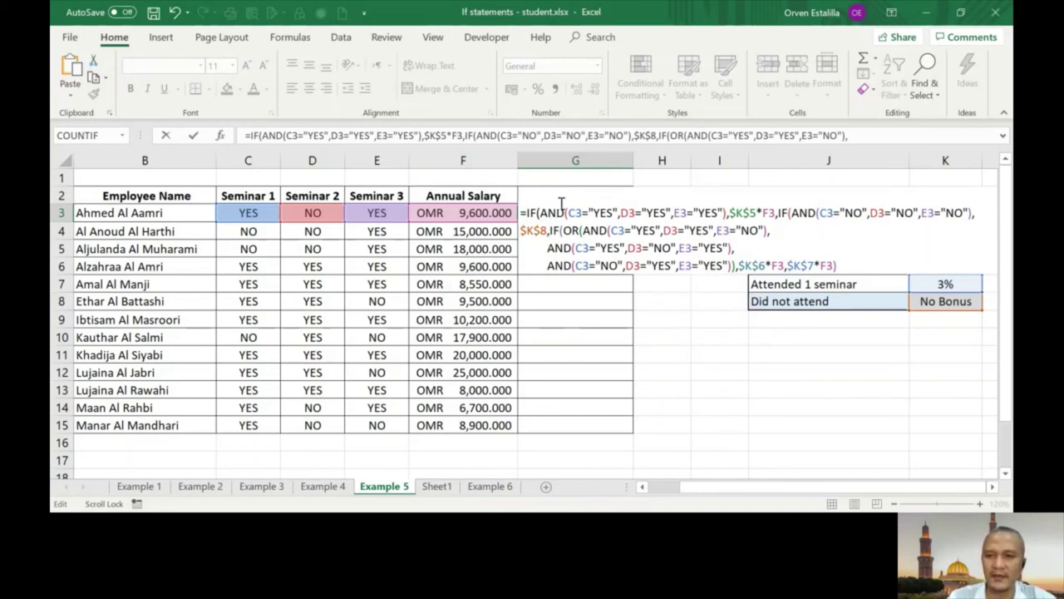
key(BackSpace)
key(BackSpace)
key(BackSpace)
key(BackSpace)
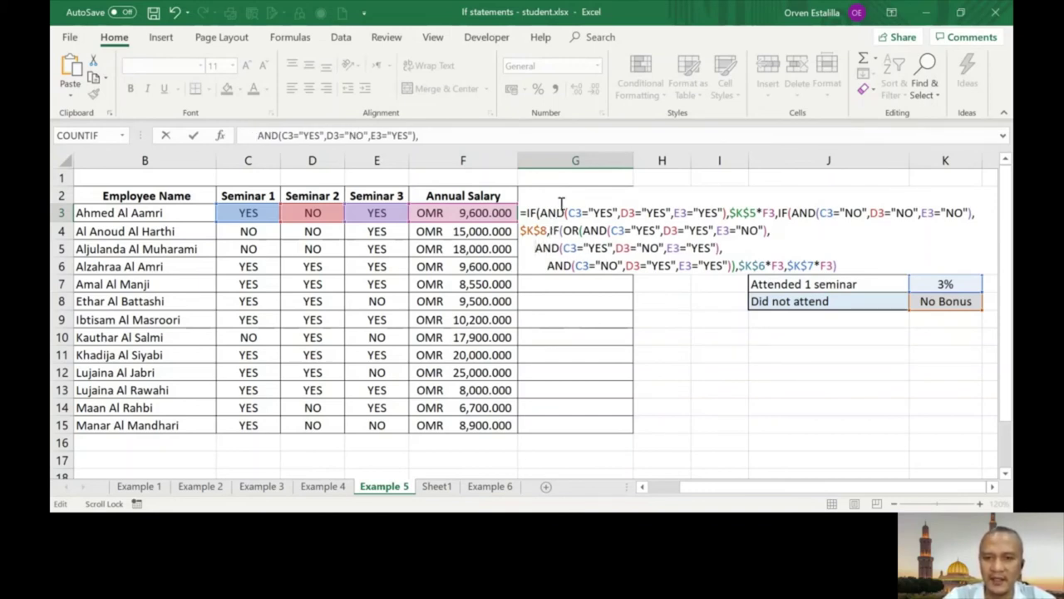
key(BackSpace)
key(BackSpace)
key(BackSpace)
key(BackSpace)
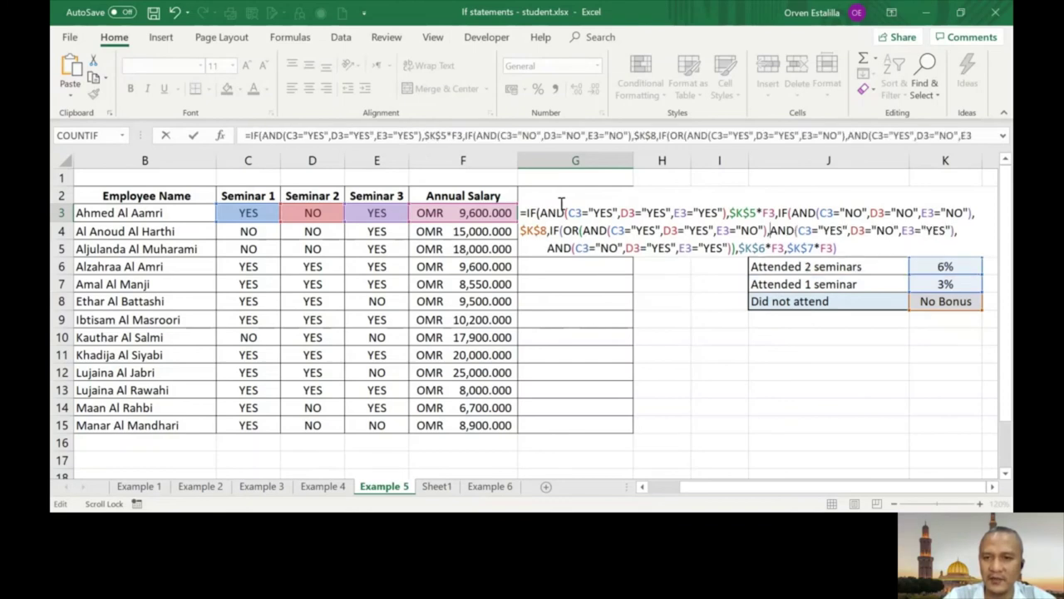
Join the third AND condition to the preceding text, and complete the G3 formula with three closing parentheses at the end.
click(549, 248)
key(BackSpace)
key(BackSpace)
key(BackSpace)
key(BackSpace)
key(BackSpace)
key(BackSpace)
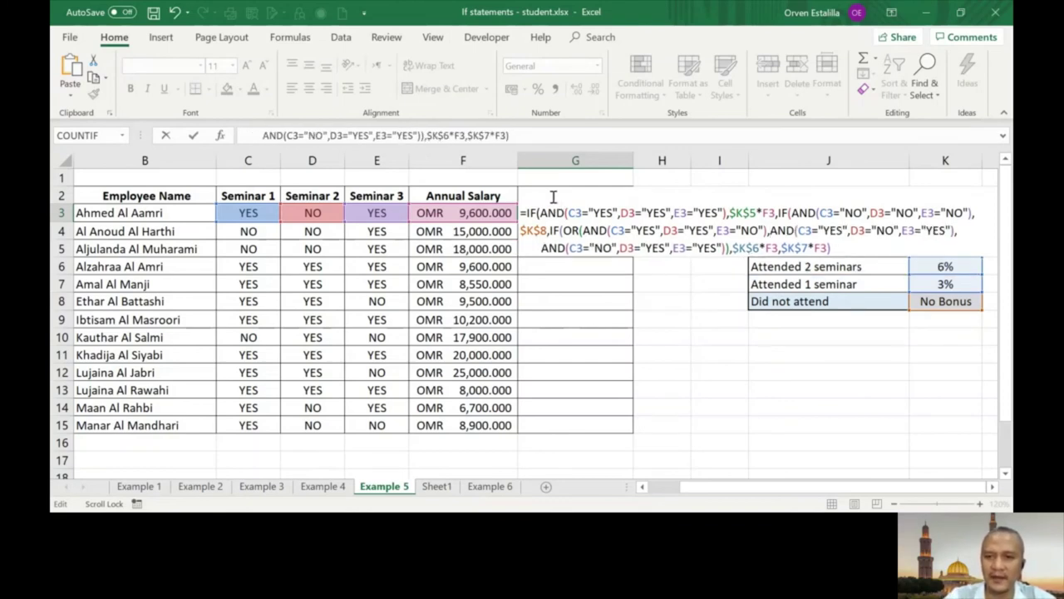
key(BackSpace)
key(BackSpace)
key(BackSpace)
key(BackSpace)
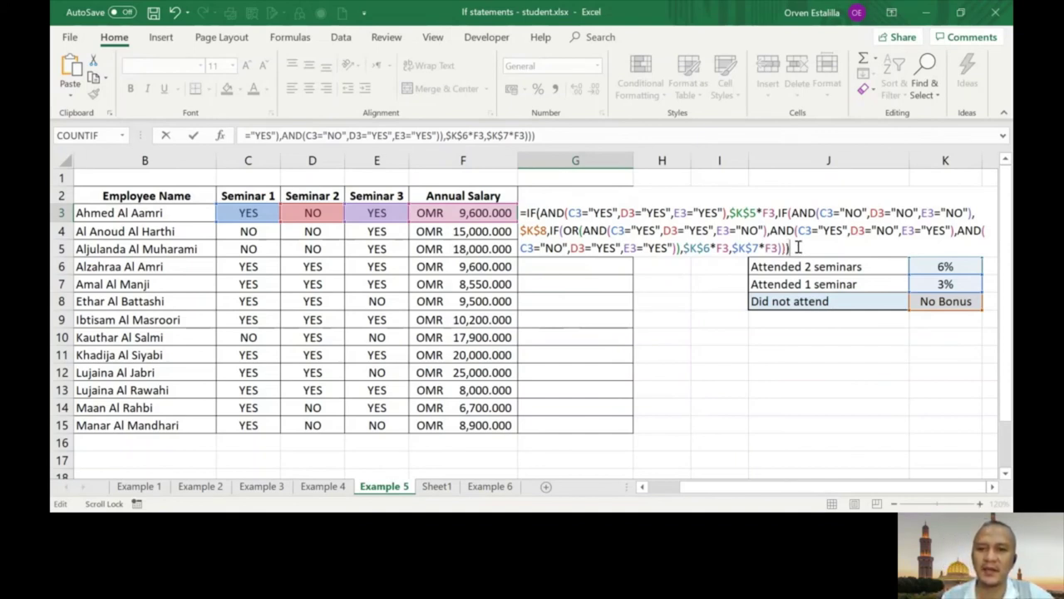
key(Return)
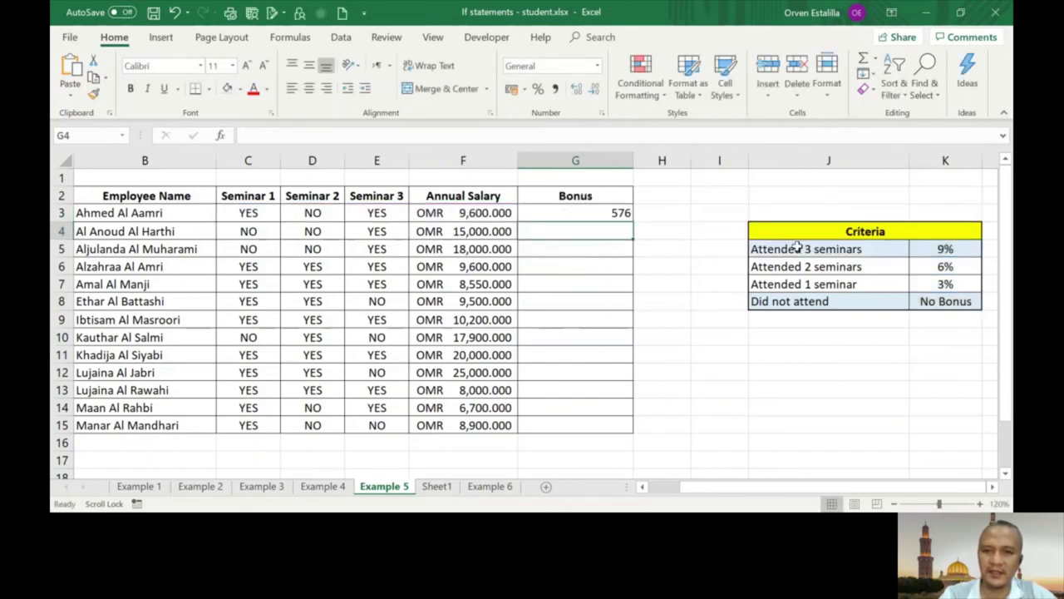
Check the G3 bonus by calculating =F3*6% in H3, and undo the check calculation.
click(586, 209)
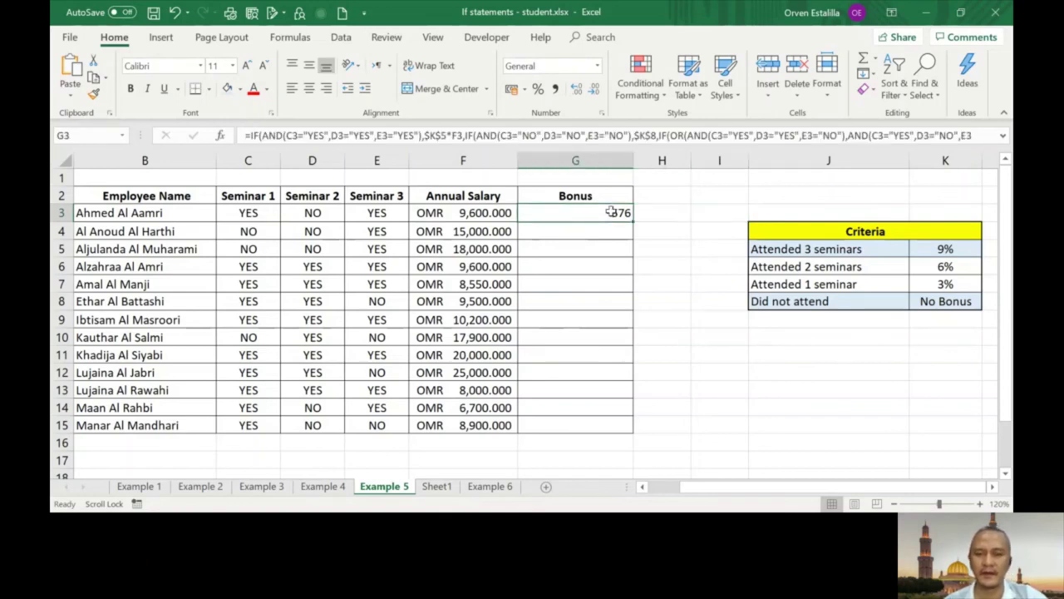
click(679, 215)
text(=)
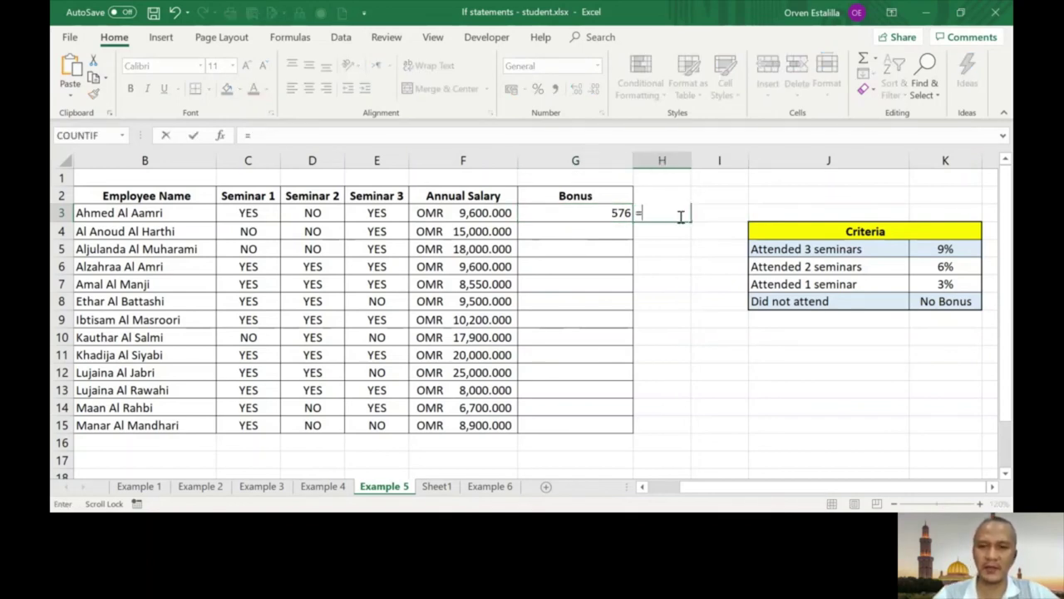
click(491, 213)
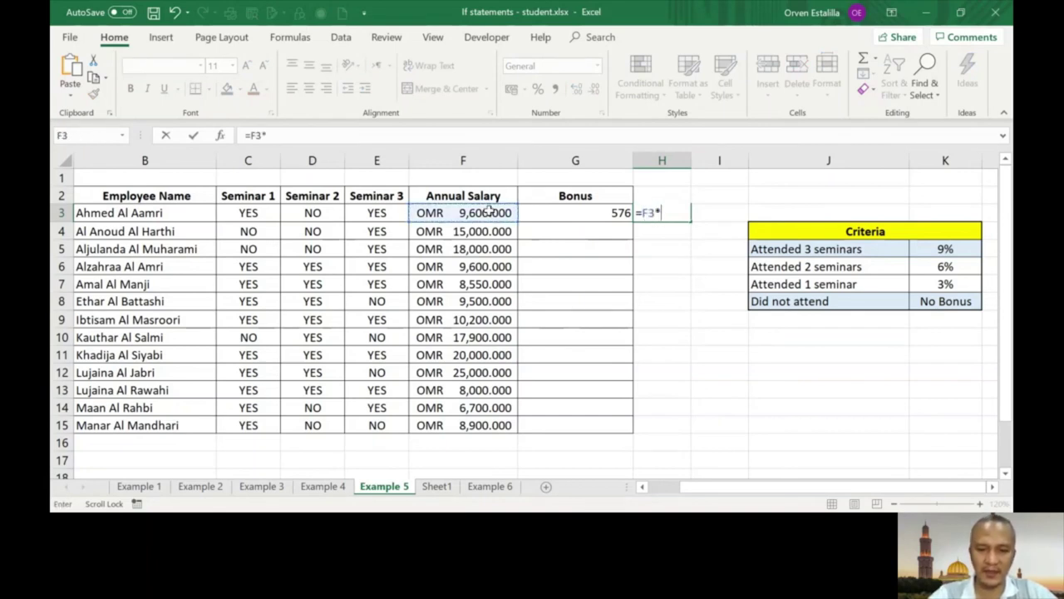
text(6%)
key(Return)
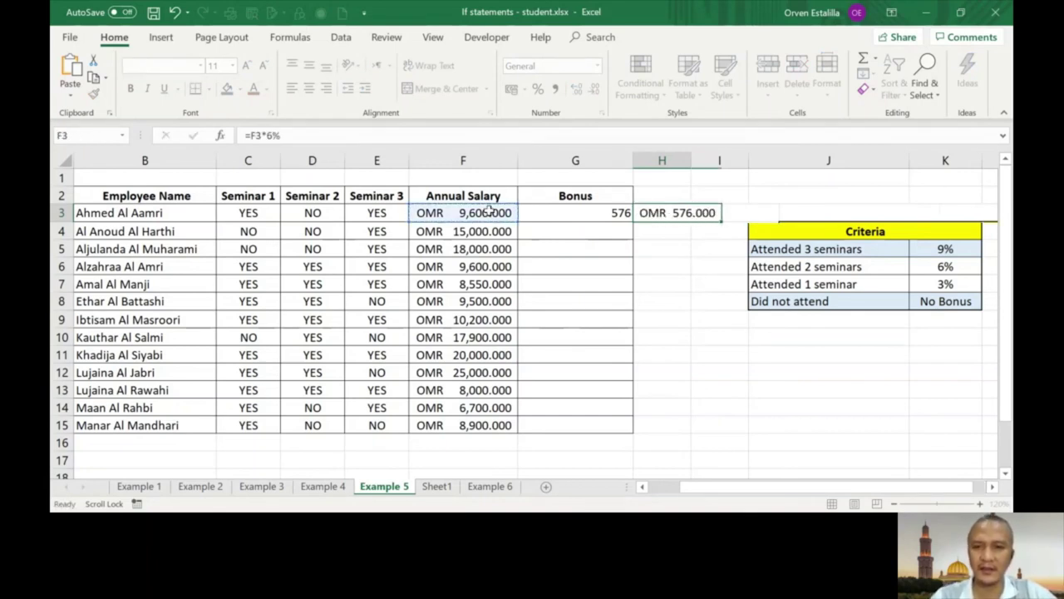
click(678, 212)
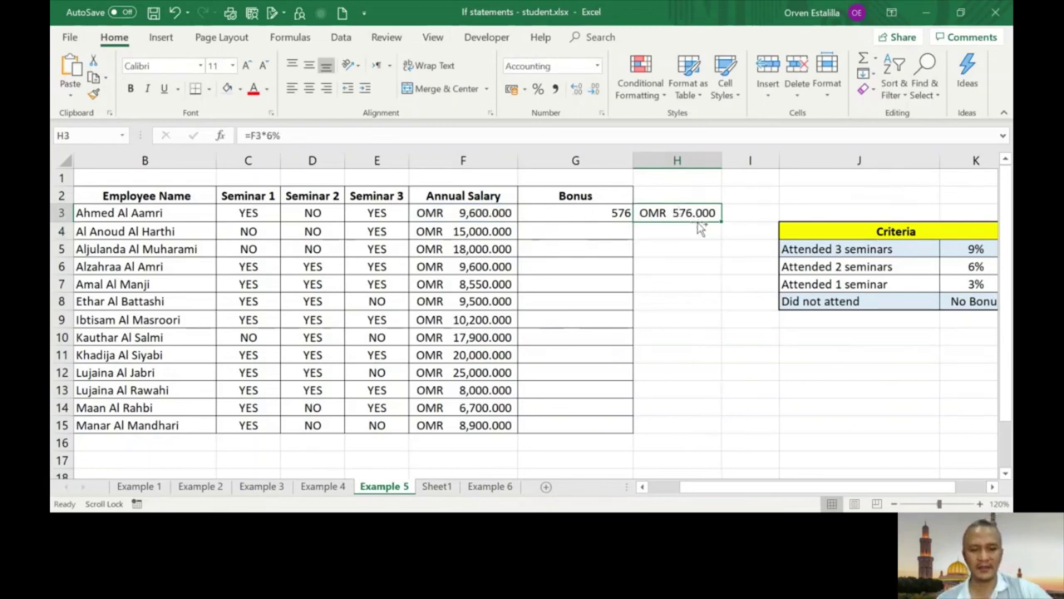
key(ctrl+z)
Fill the G3 bonus formula down to G15, and copy the format of F3 onto G3:G15.
click(615, 212)
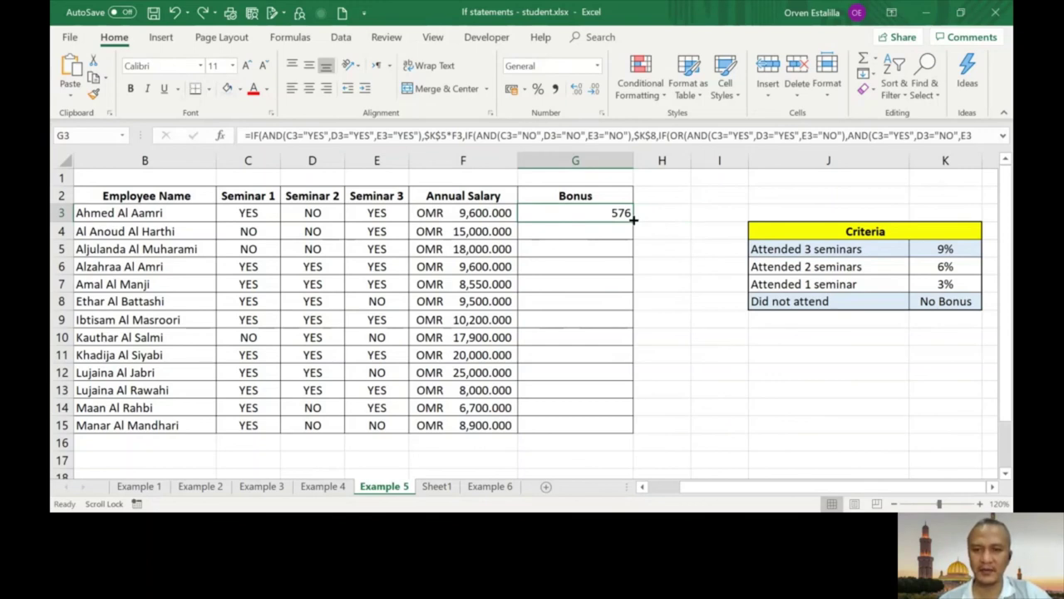
drag(634, 219, 632, 439)
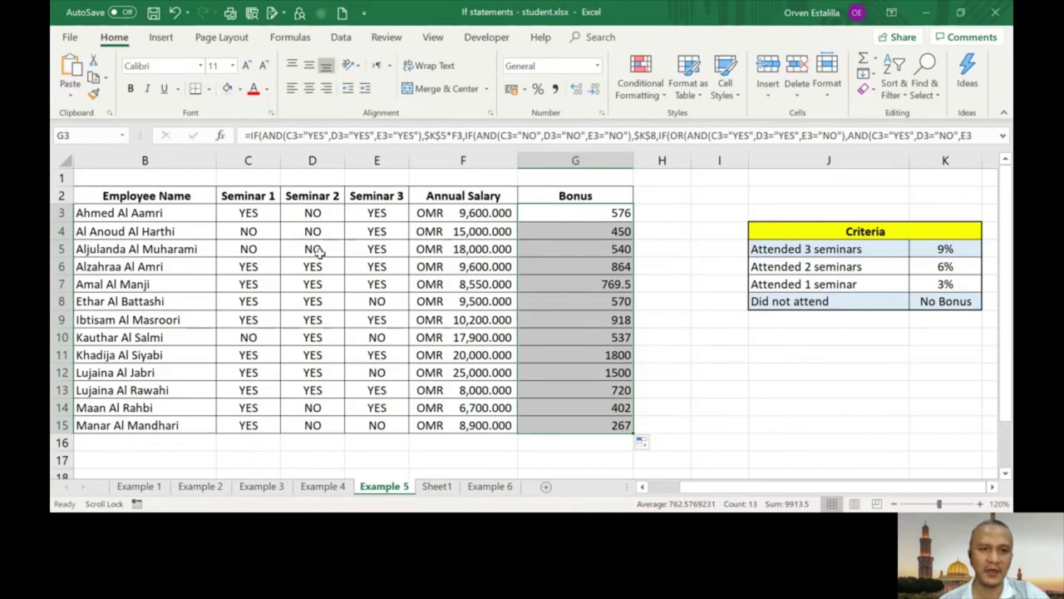
click(462, 213)
click(94, 94)
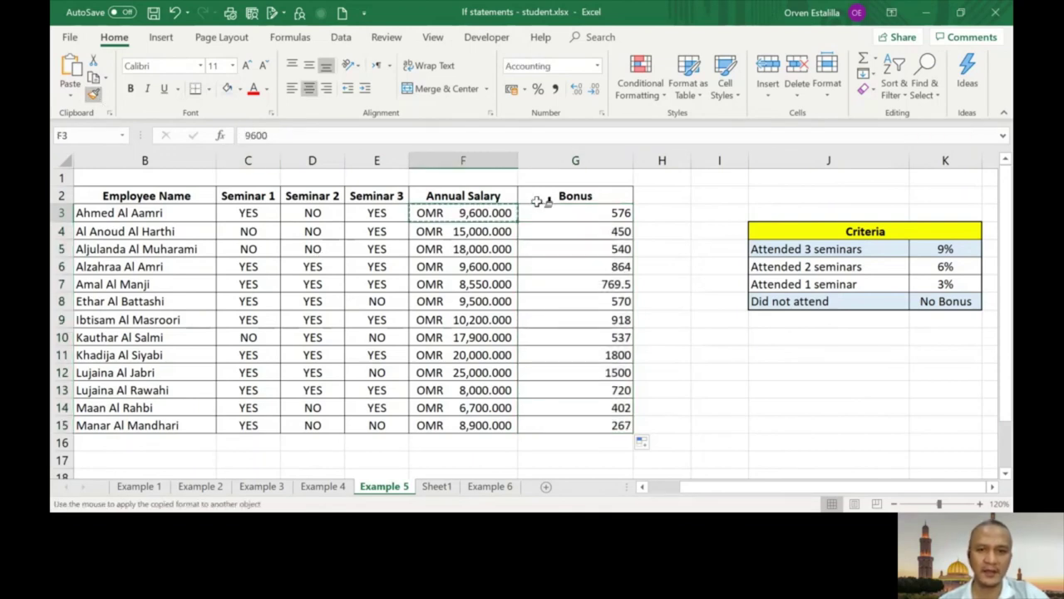
mouse_move(544, 213)
mouse_down()
mouse_move(572, 351)
mouse_move(568, 426)
mouse_up()
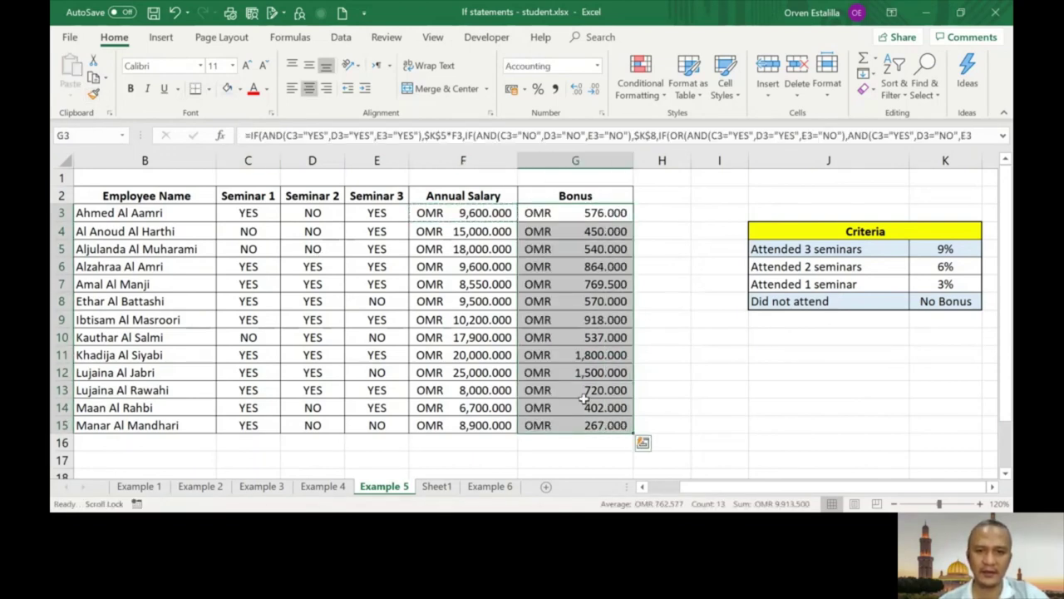